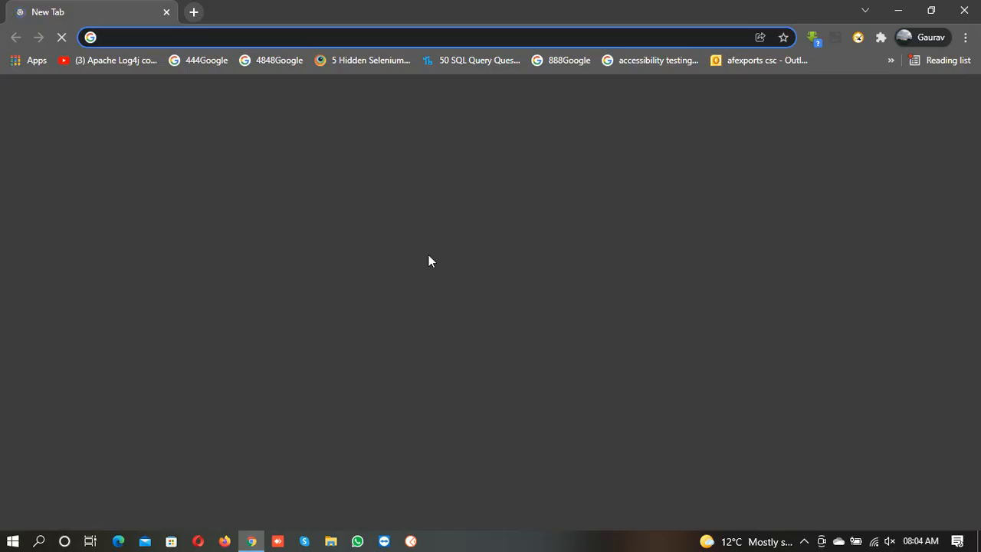
- Search the web for "jenkins war" and open the "WAR files - Jenkins" result in a new tab
click(164, 37)
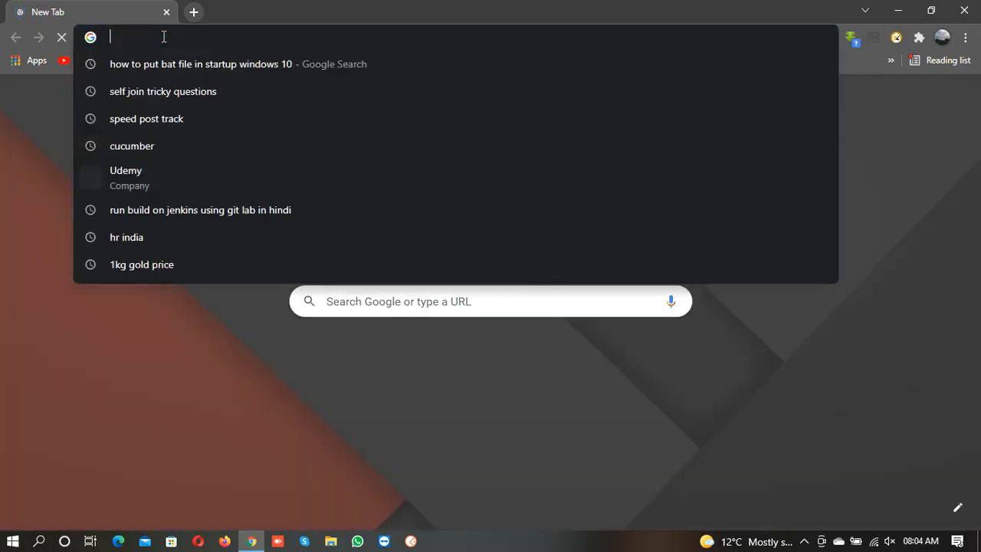
text(j)
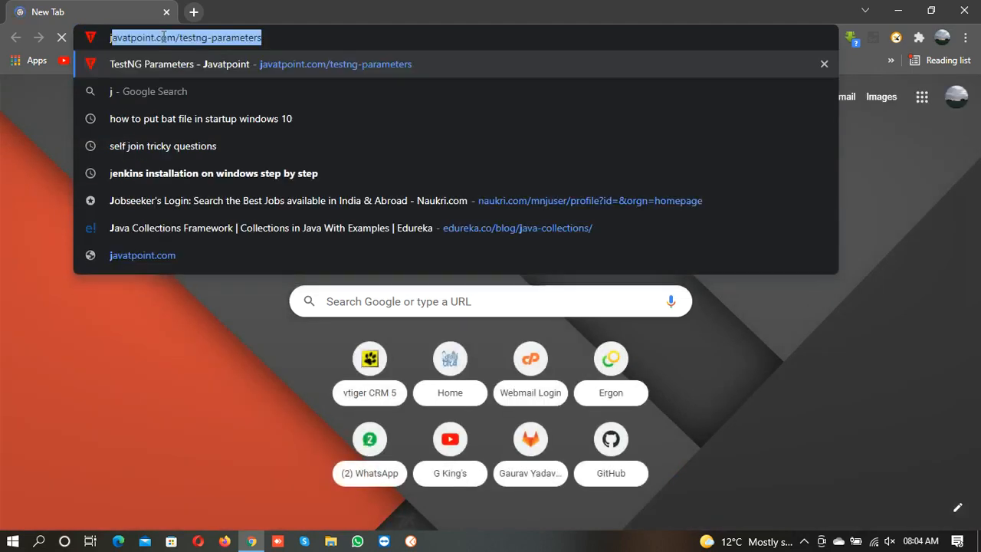
text(enki)
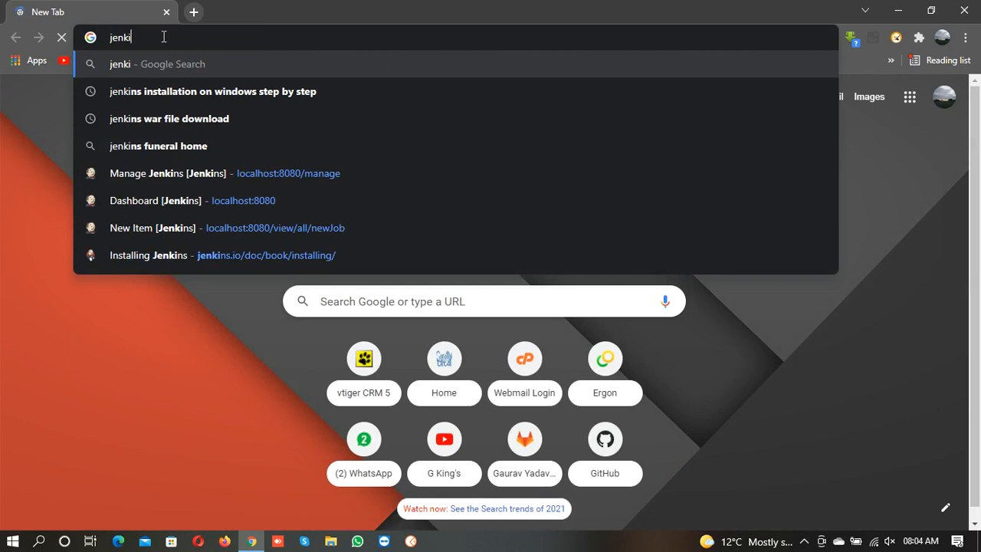
text(ns war)
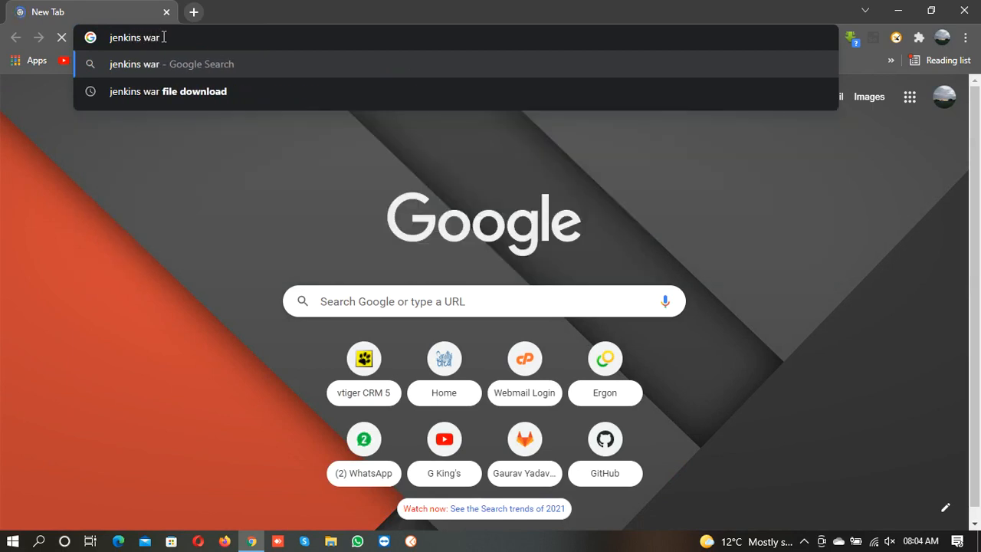
key(Return)
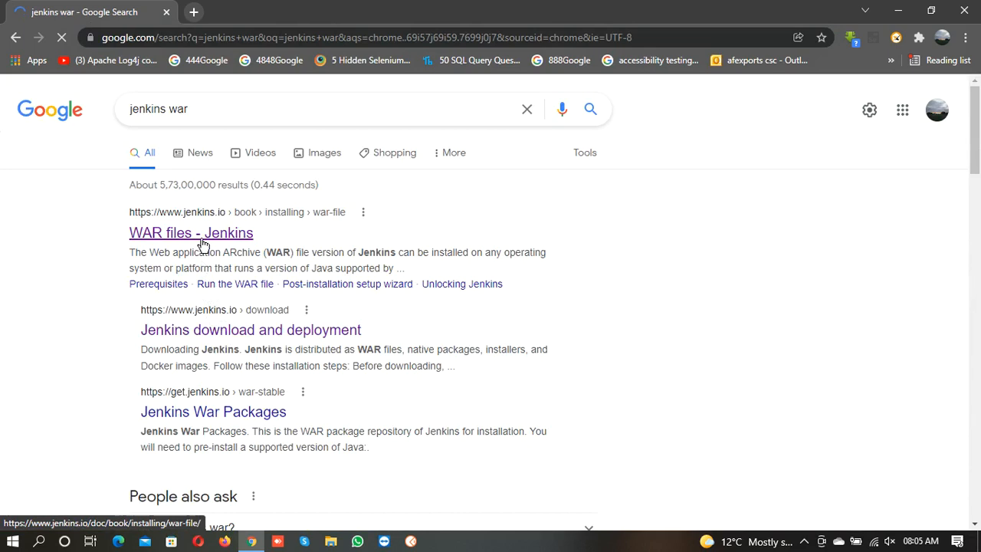
middle_click(203, 243)
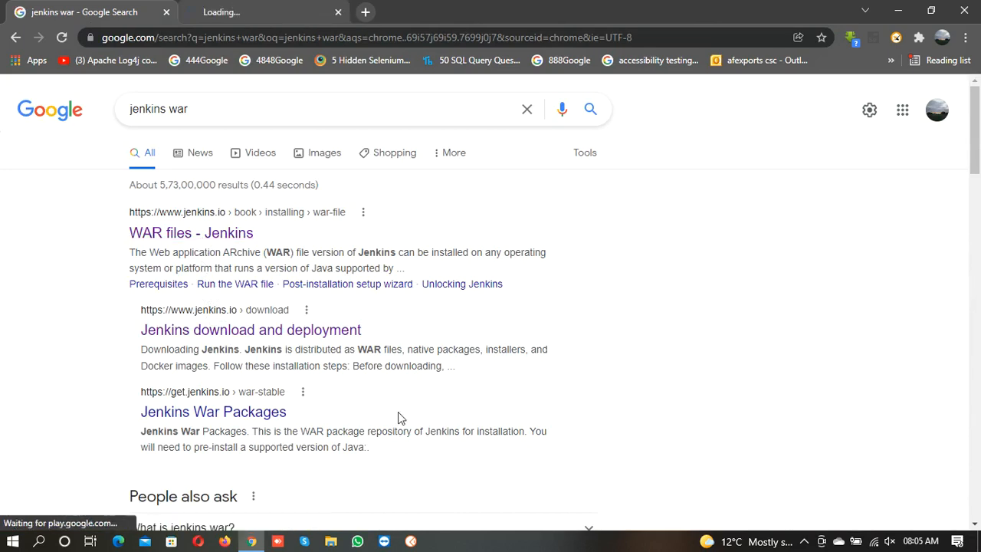
click(250, 18)
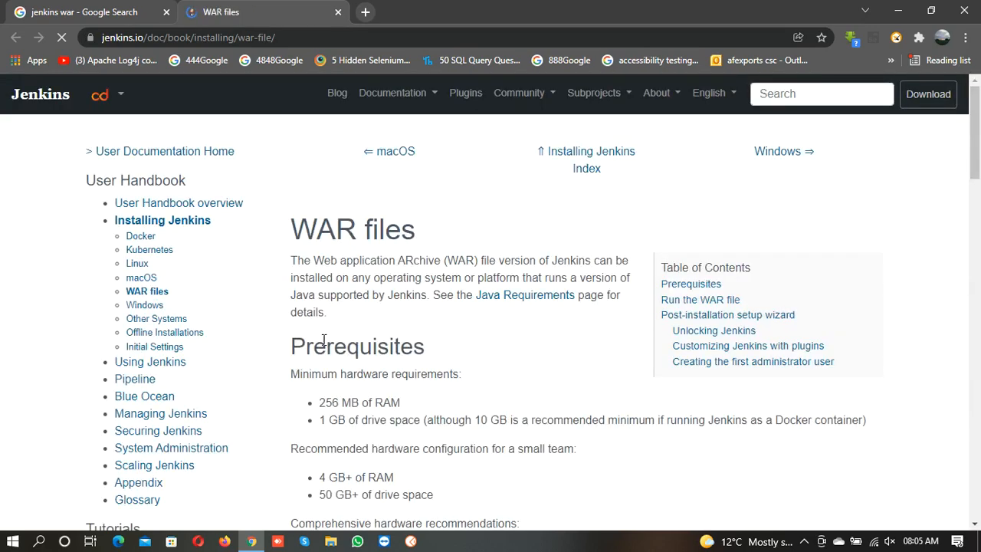
- Open the latest stable Jenkins WAR file link from the "Run the WAR file" section in a new tab
scroll(437, 403, down, 4)
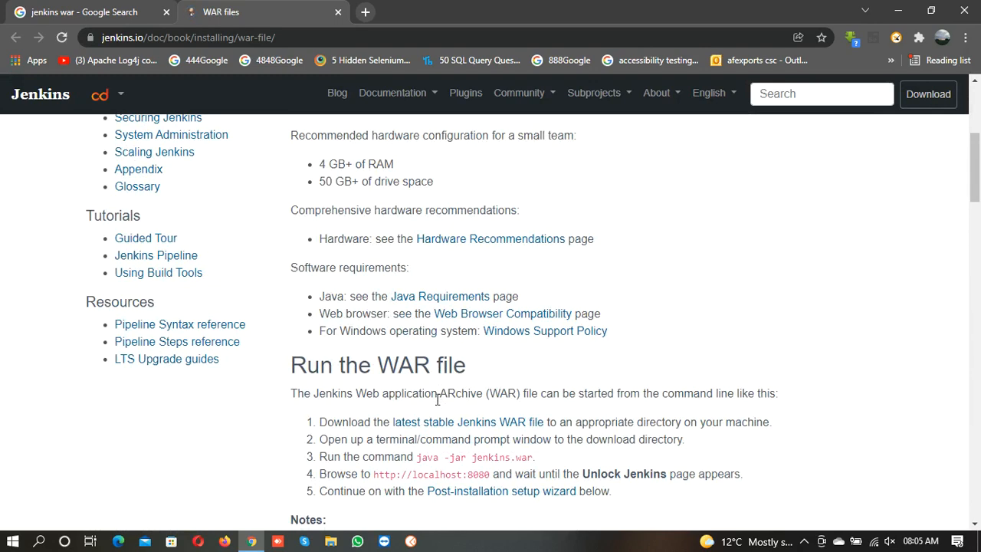
scroll(456, 431, down, 3)
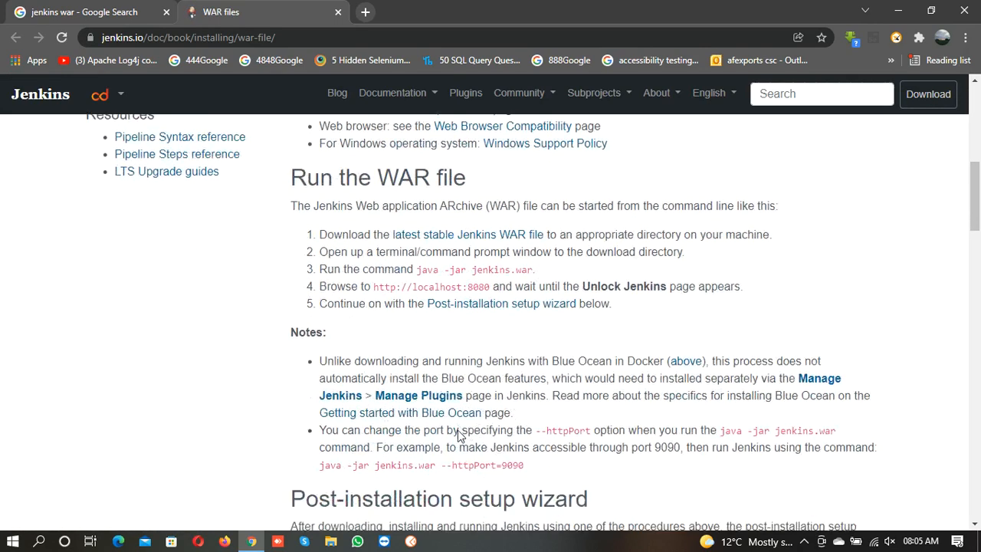
middle_click(479, 230)
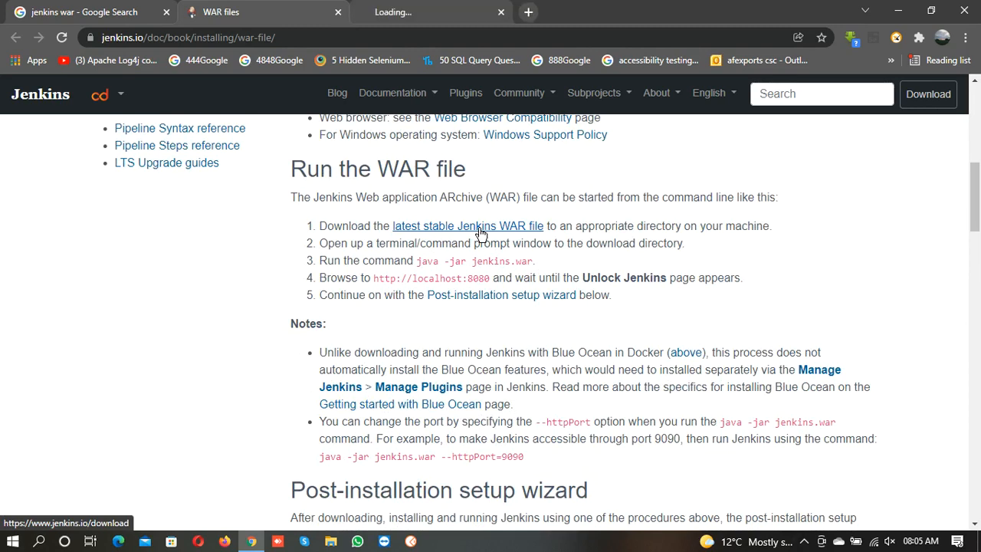
click(422, 18)
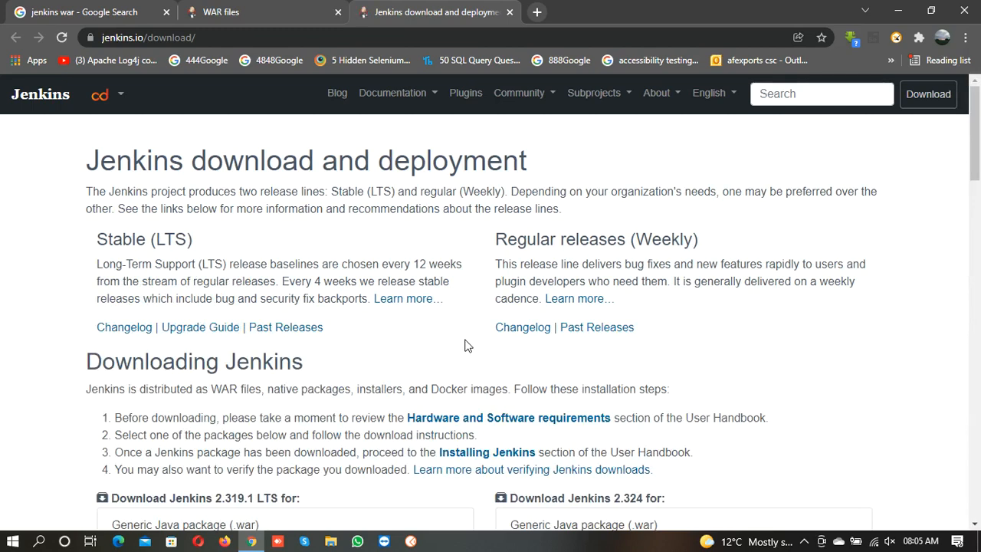
- Start downloading the Jenkins 2.319.1 LTS generic Java package (.war) and cancel saving the file
scroll(464, 345, down, 4)
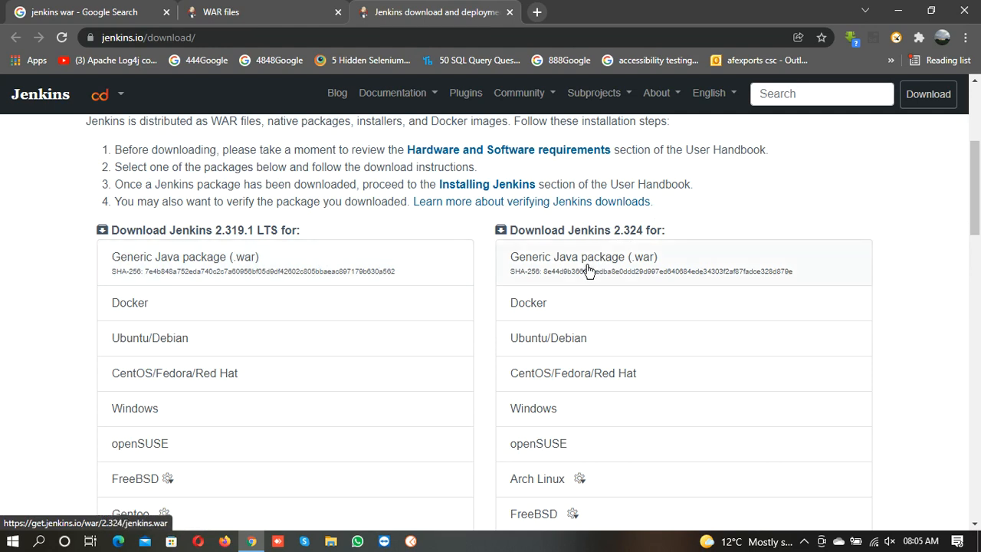
click(169, 277)
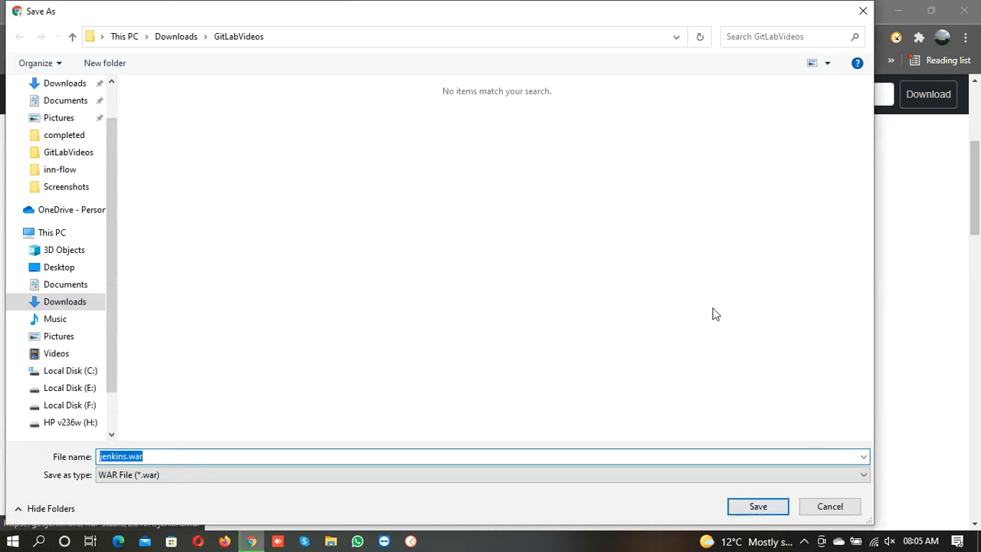
click(830, 507)
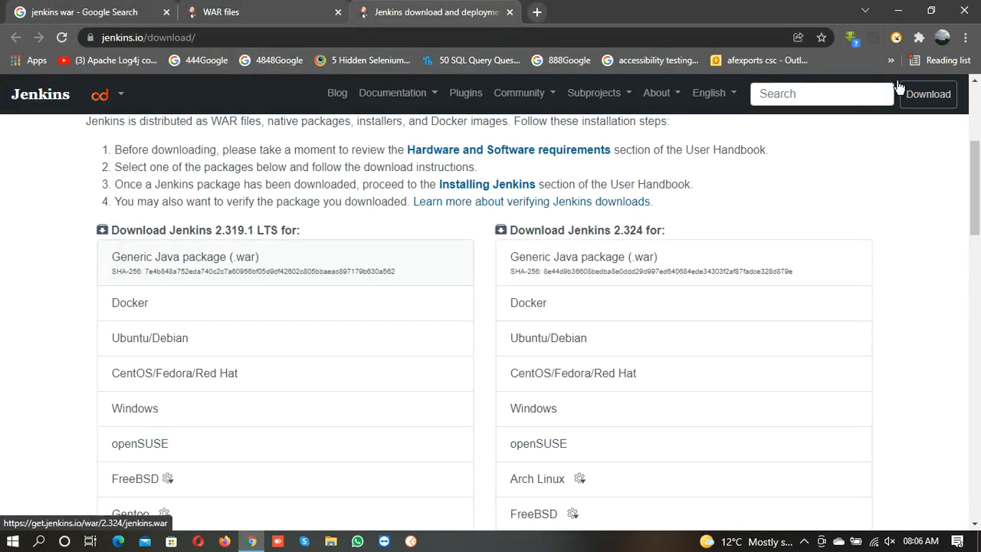
- Minimize the browser, open the H:\SoftWare\war folder in File Explorer and copy its path
click(902, 12)
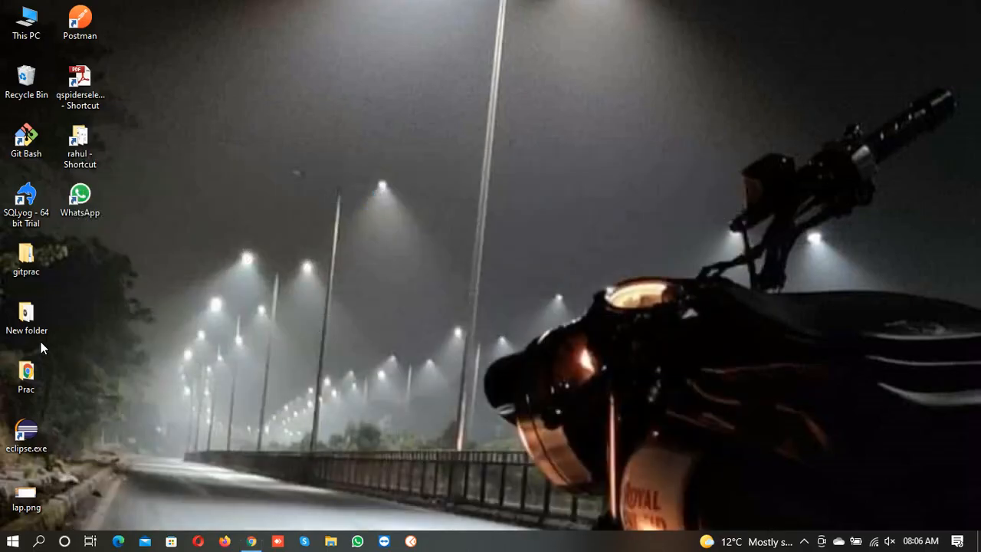
double_click(38, 32)
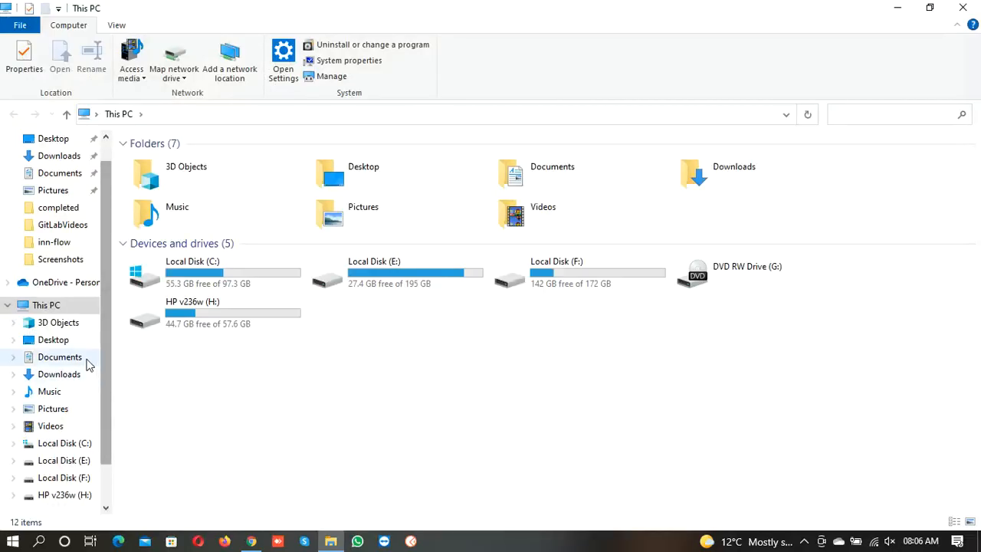
double_click(197, 307)
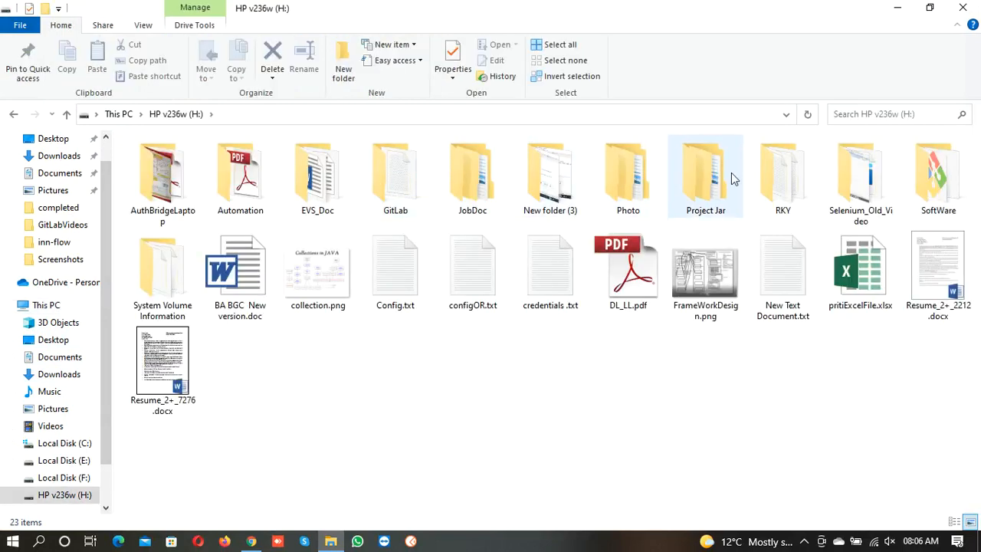
double_click(917, 182)
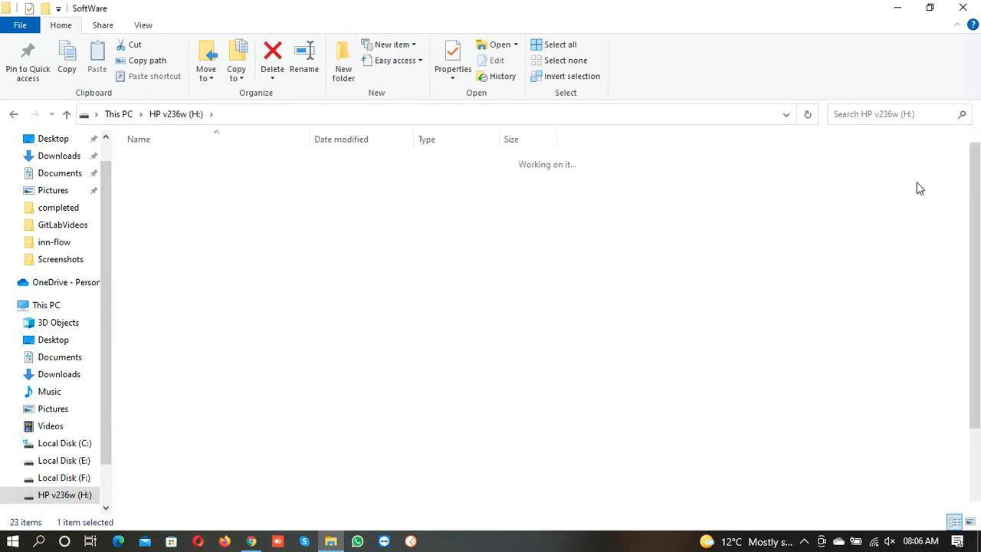
double_click(299, 206)
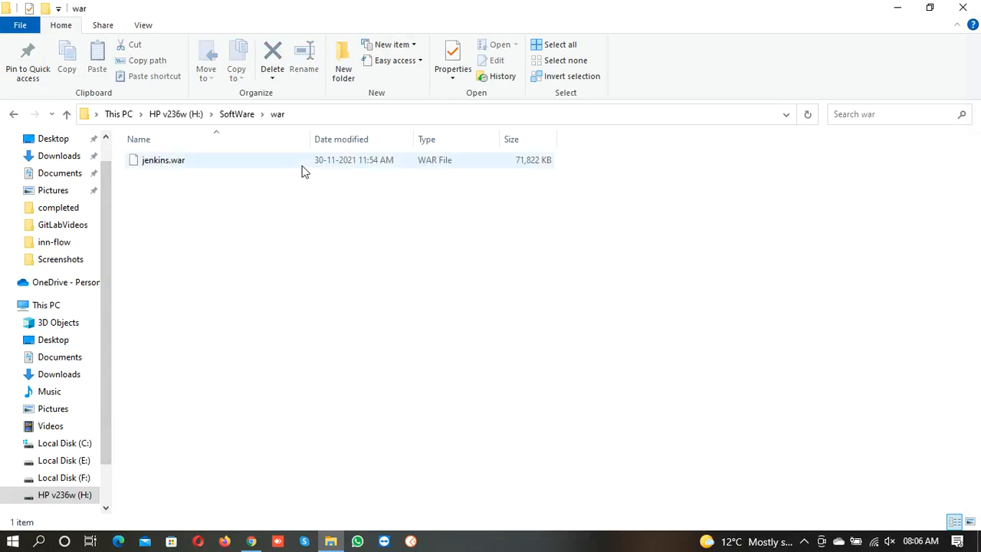
click(451, 116)
key(ctrl+c)
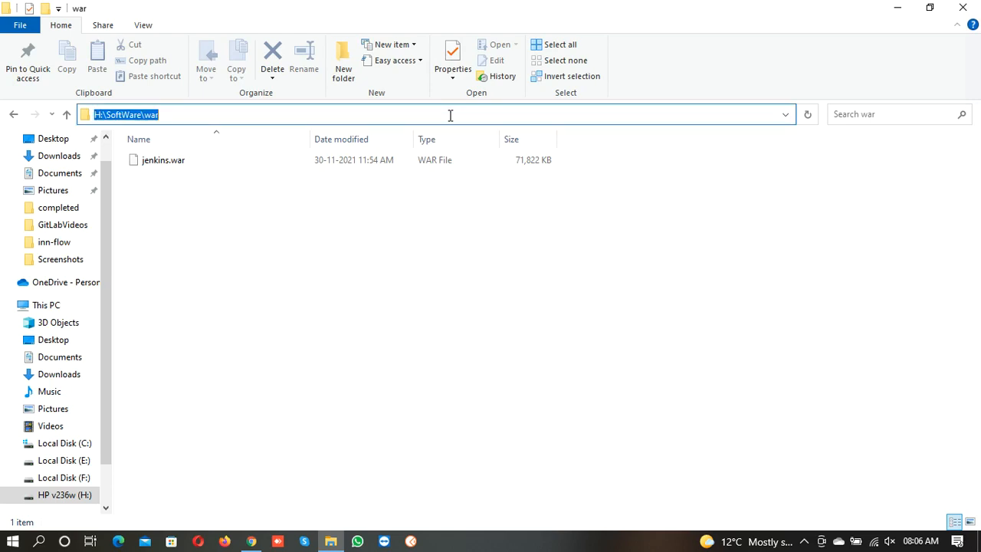
right_click(417, 300)
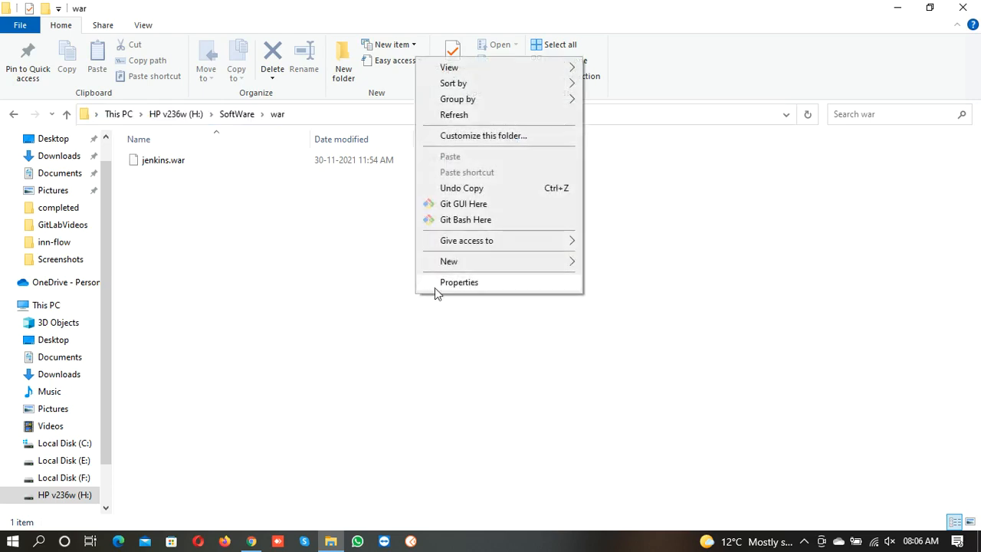
click(295, 407)
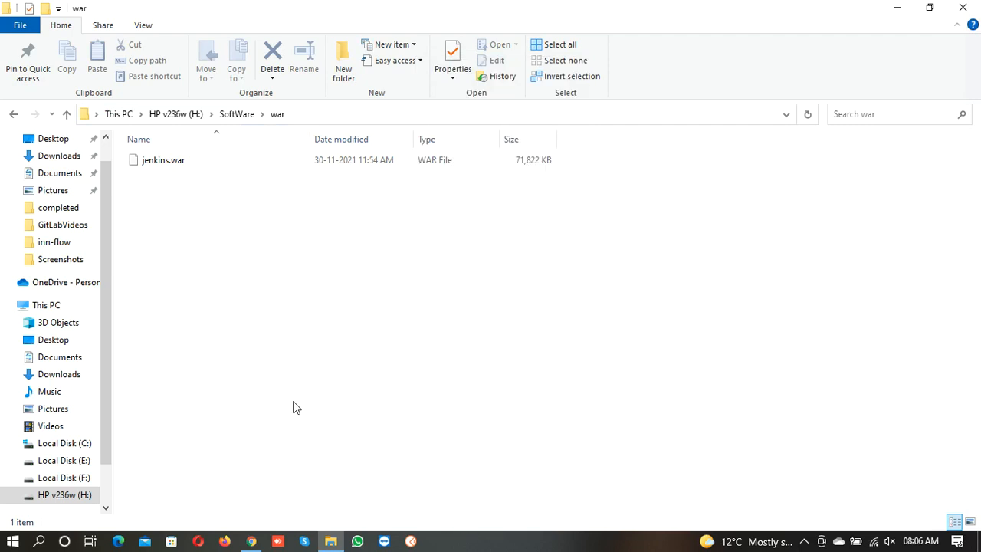
- Open a Command Prompt and check the installed Java version with java -version
key(super+r)
text(cmd)
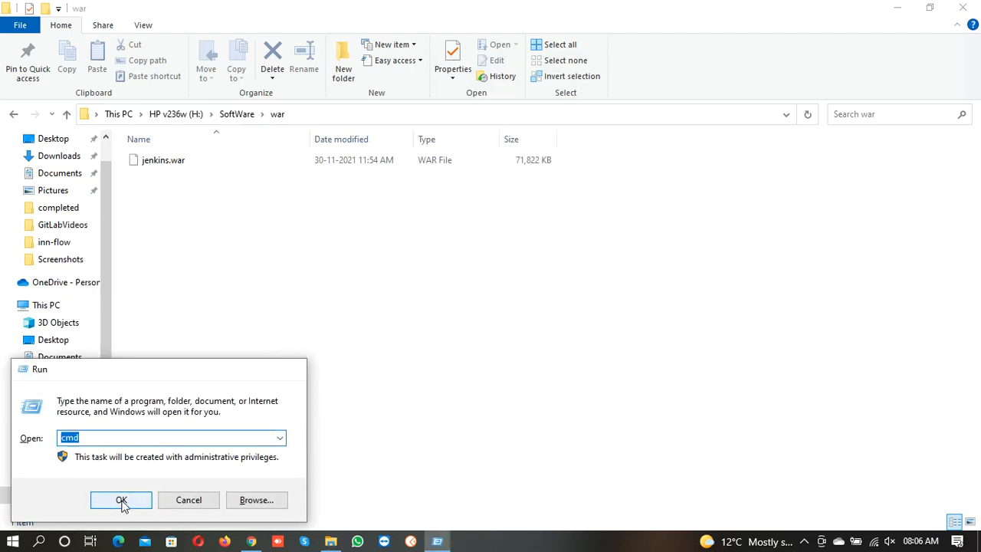
click(121, 500)
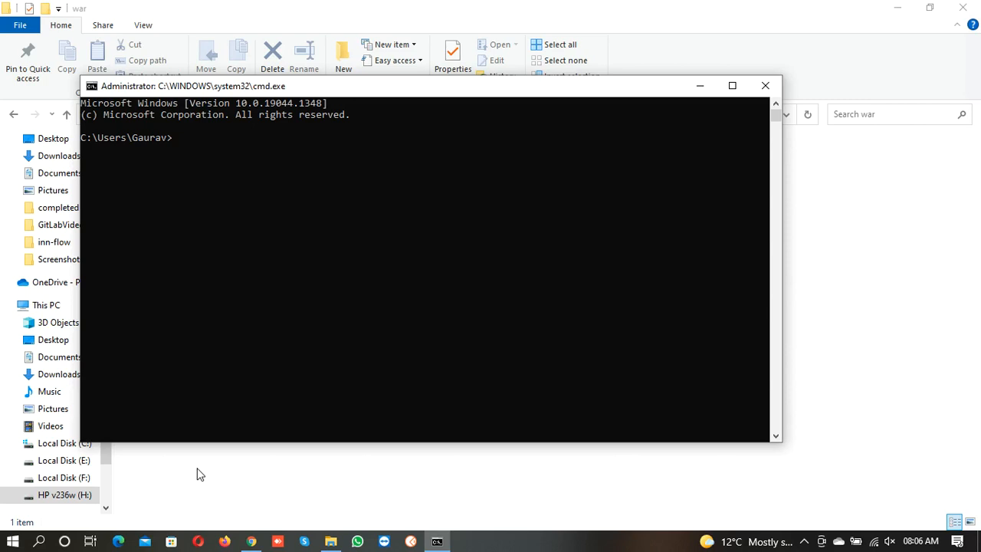
text(java -version)
key(Return)
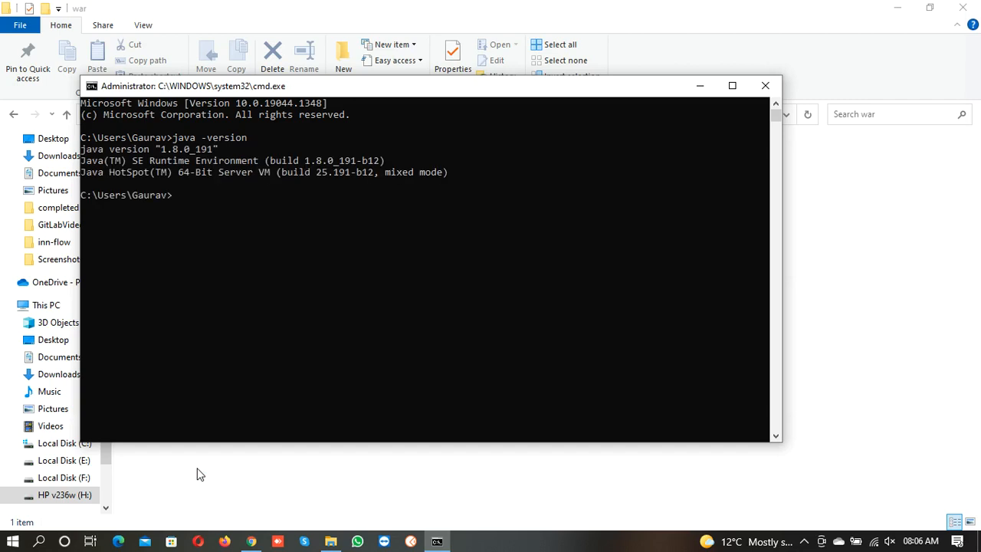
drag(217, 148, 98, 151)
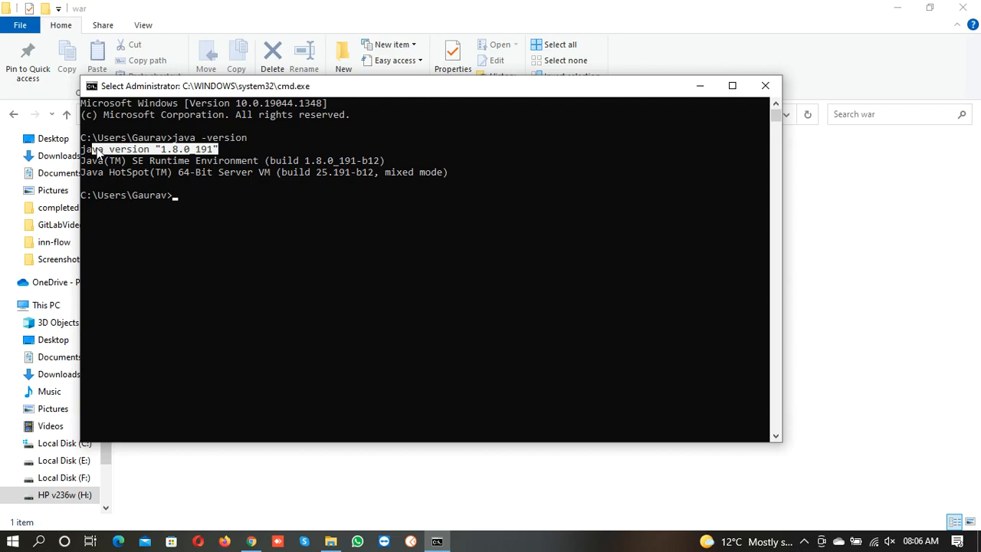
drag(401, 158, 120, 161)
right_click(208, 196)
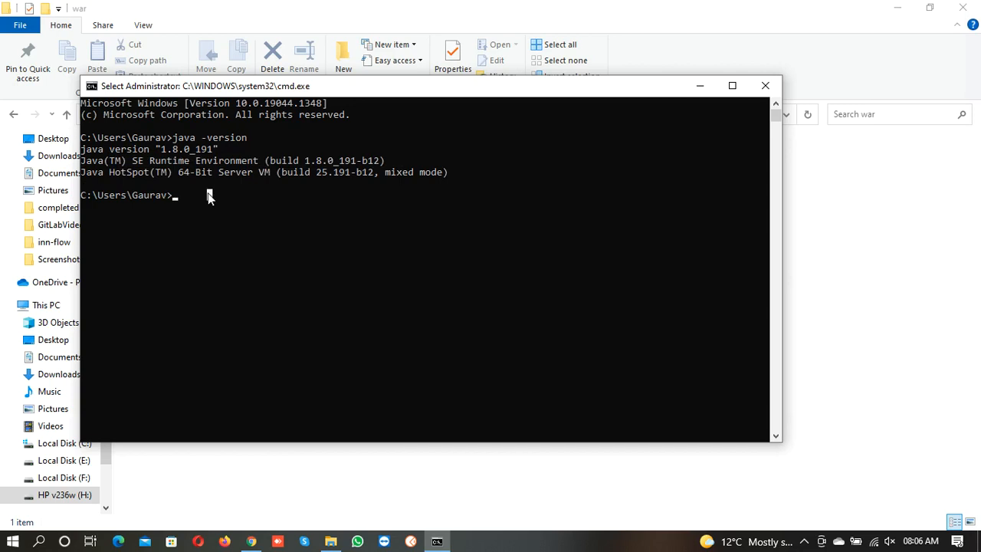
key(BackSpace)
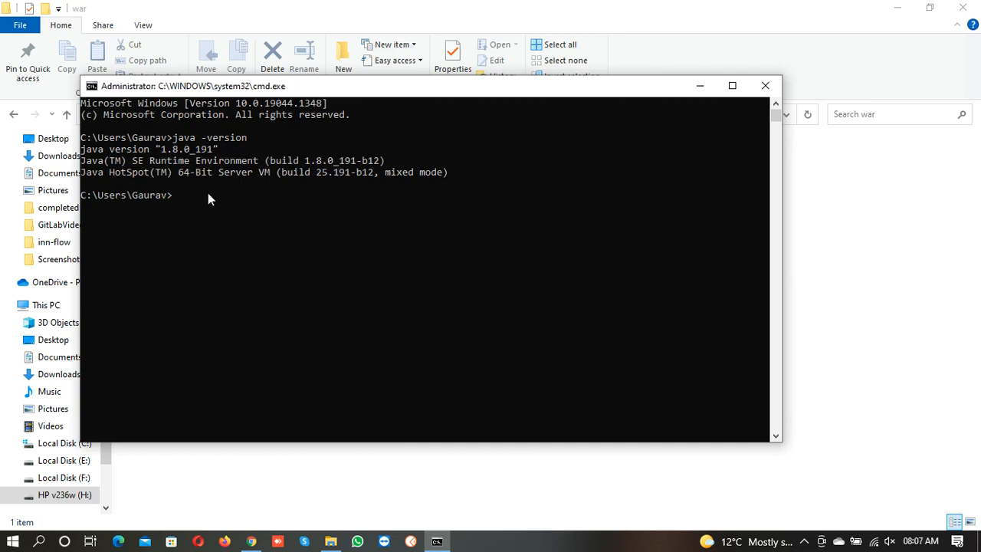
- Start Jenkins from its WAR file with the command java -jar H:\SoftWare\war\jenkins.war
text(java -jar)
key(ctrl+v)
text(\j)
key(Tab)
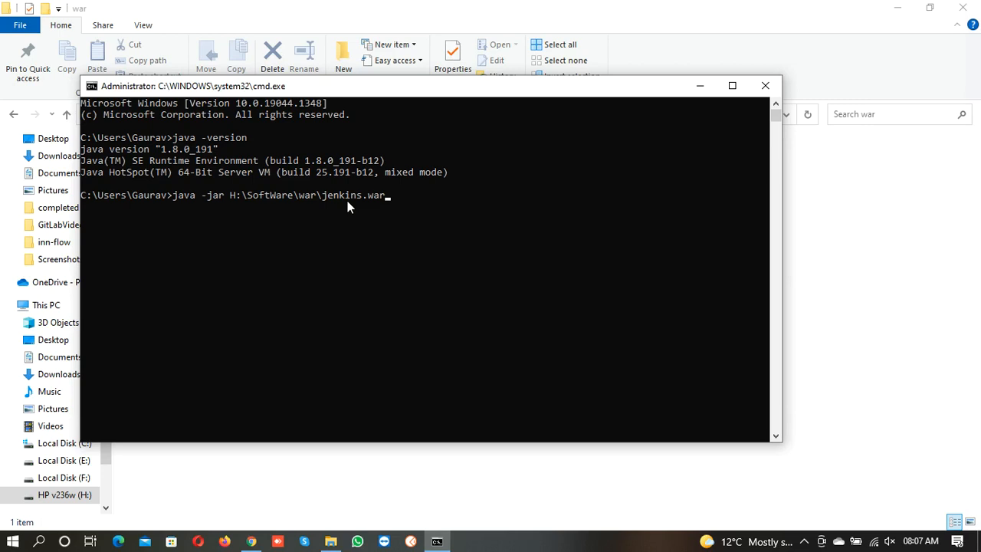
key(Return)
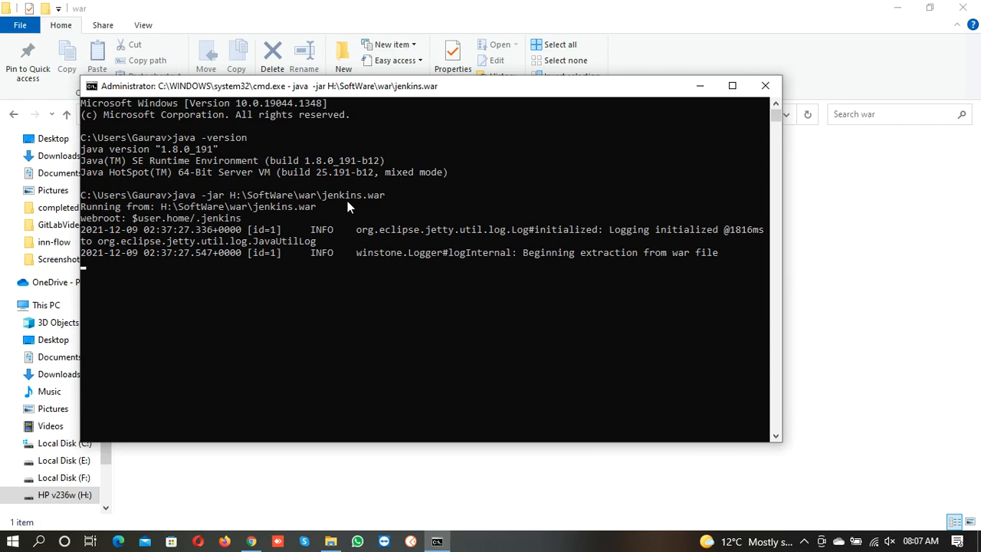
- Switch to Chrome and open the Jenkins dashboard at localhost:8080 in a new tab
click(249, 546)
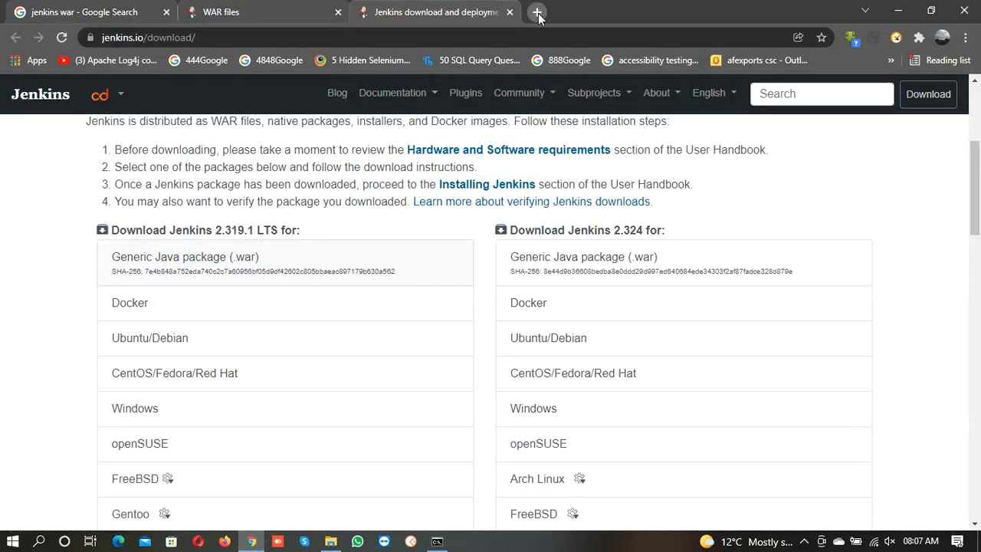
click(529, 12)
click(519, 36)
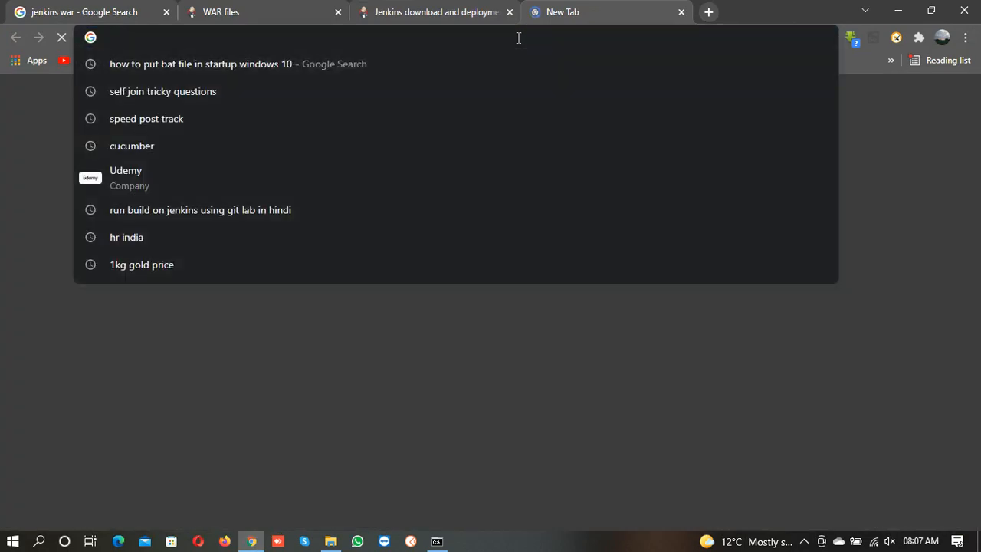
text(lo)
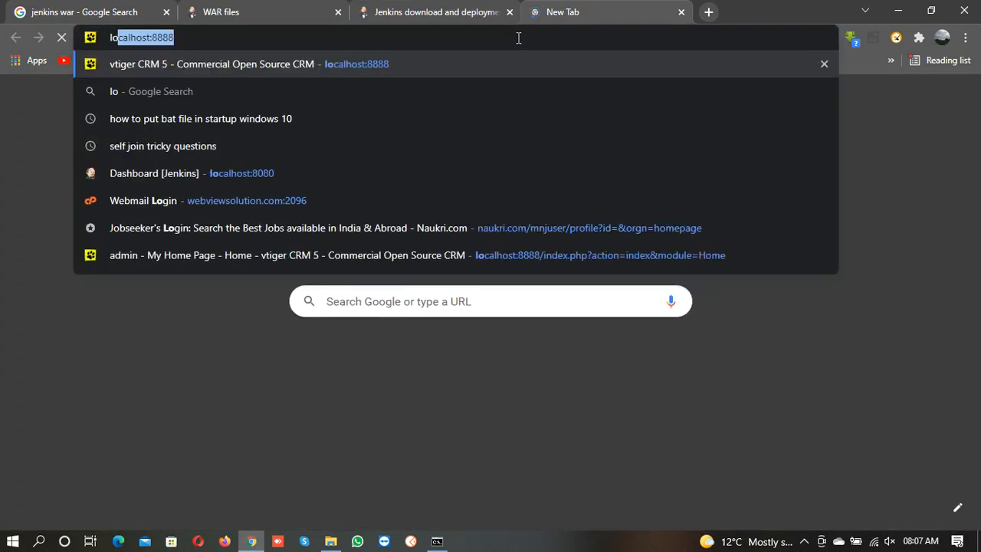
key(Down)
key(Down)
key(Down)
key(Down)
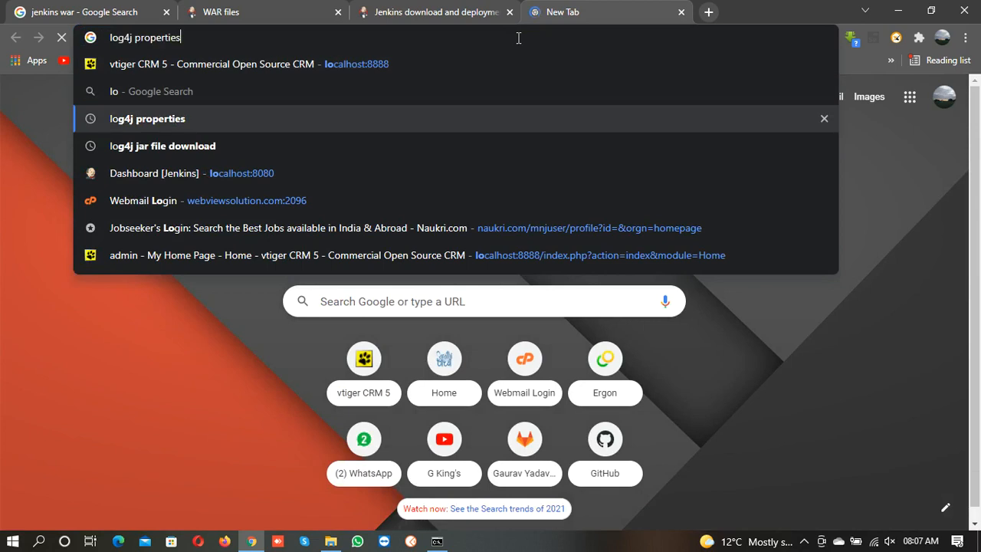
key(Return)
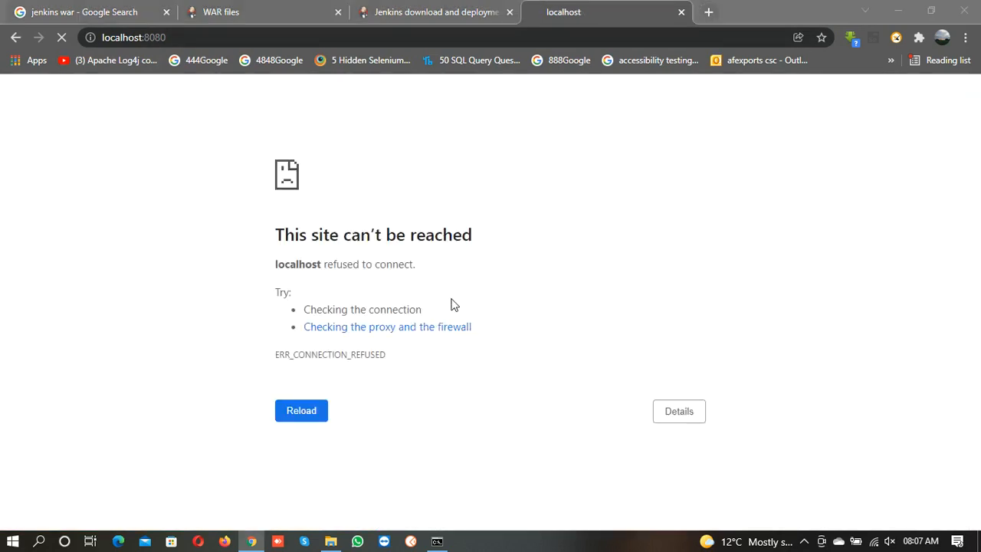
- Switch to the Command Prompt and examine the generated admin password and the location of its initialAdminPassword file
key(alt+Tab)
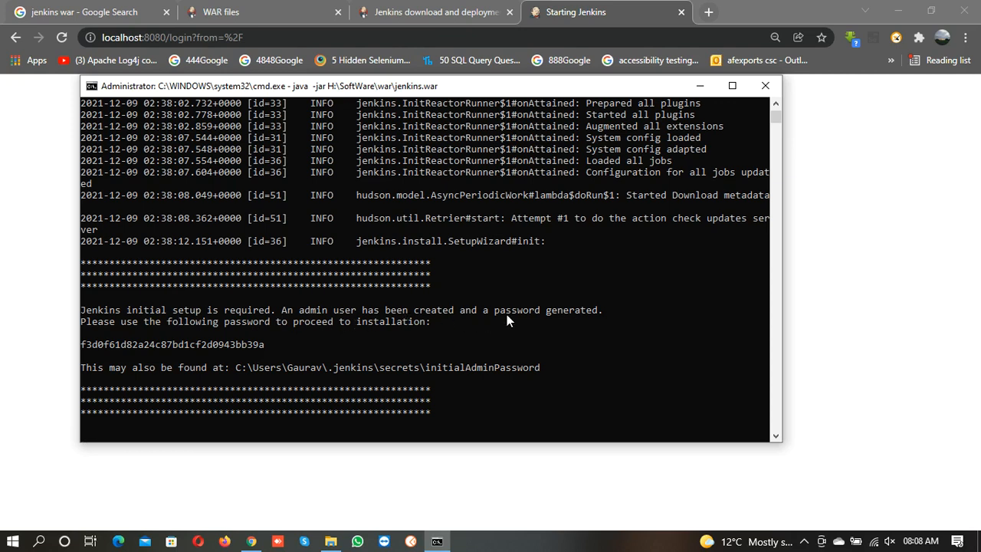
drag(429, 320, 87, 306)
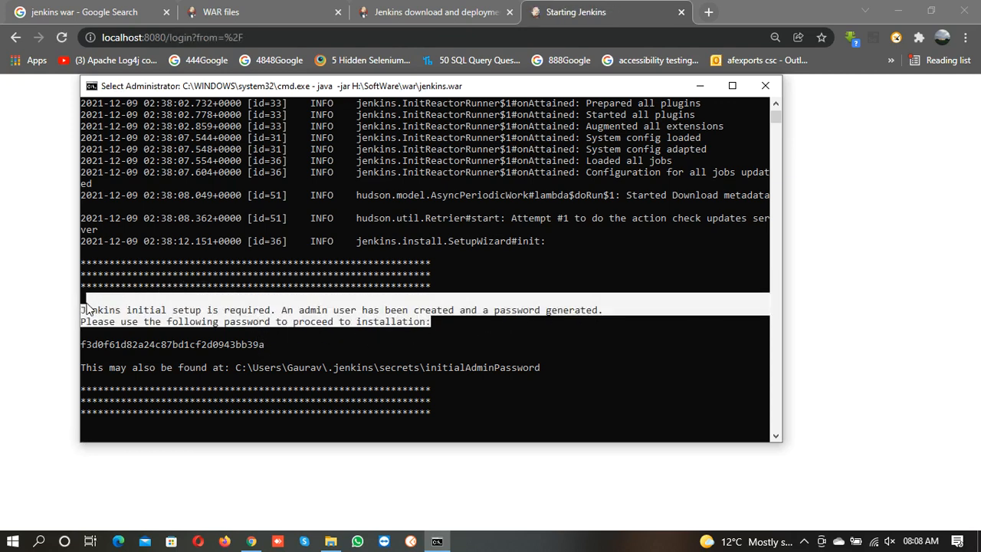
click(277, 347)
drag(265, 346, 82, 348)
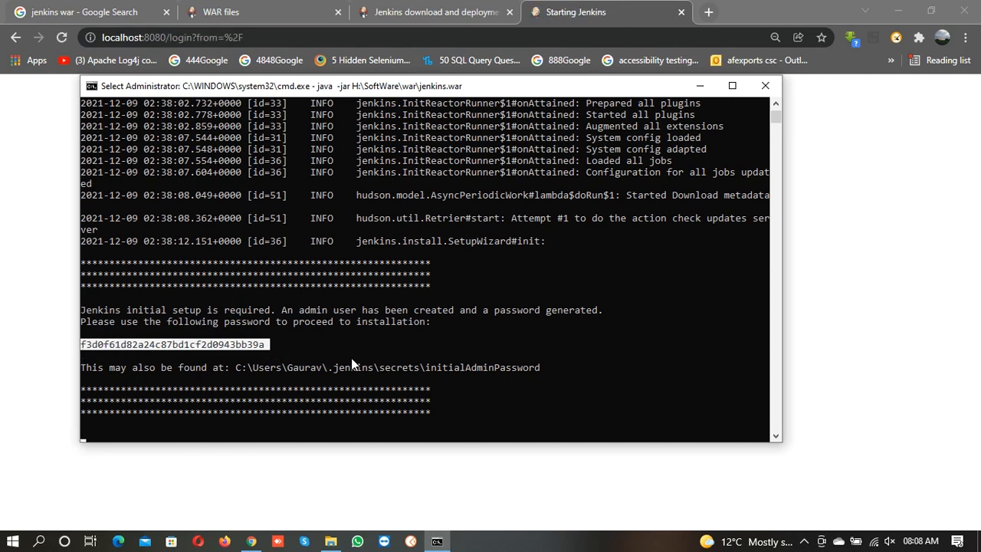
double_click(545, 362)
drag(545, 362, 94, 357)
click(415, 305)
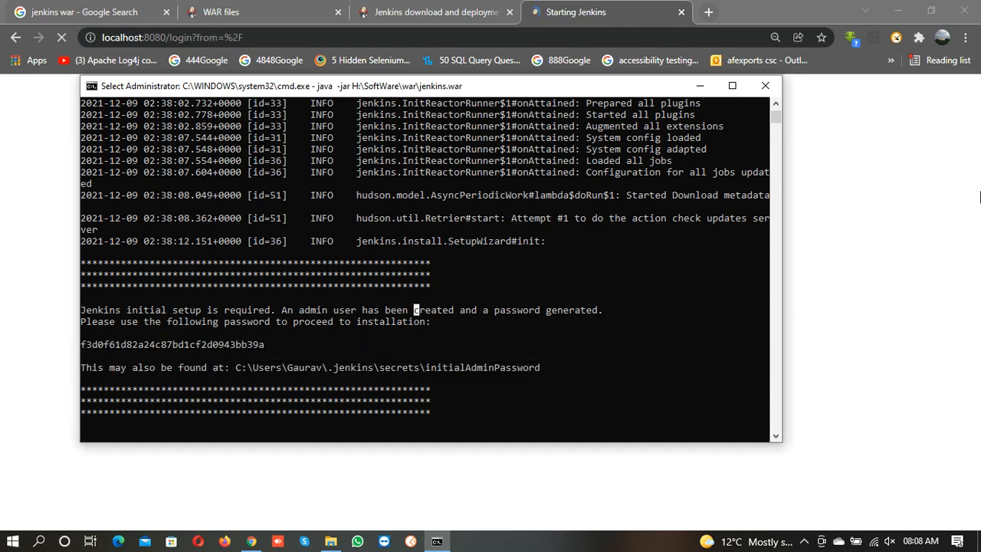
- Return to Chrome and load localhost:8080 again in the Jenkins tab
click(979, 194)
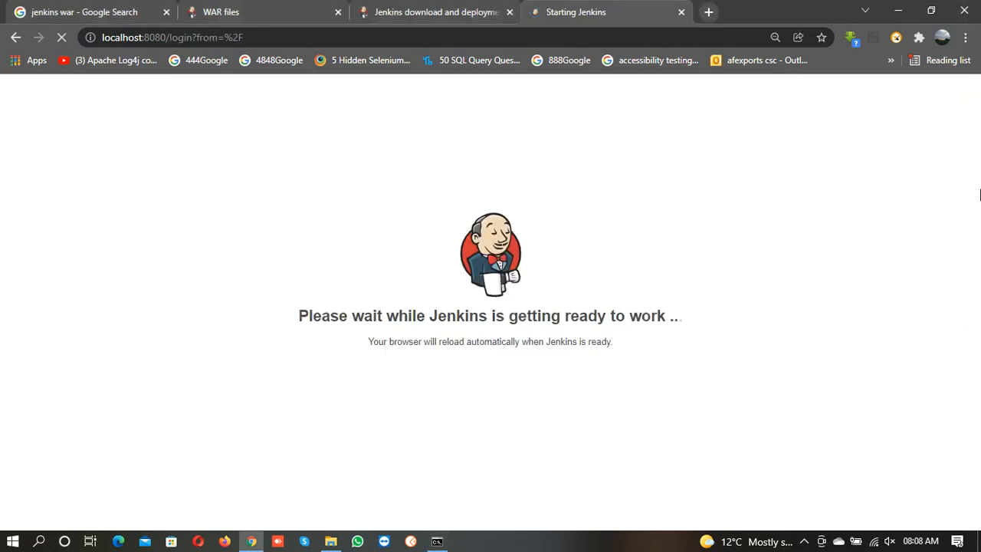
click(558, 38)
click(477, 35)
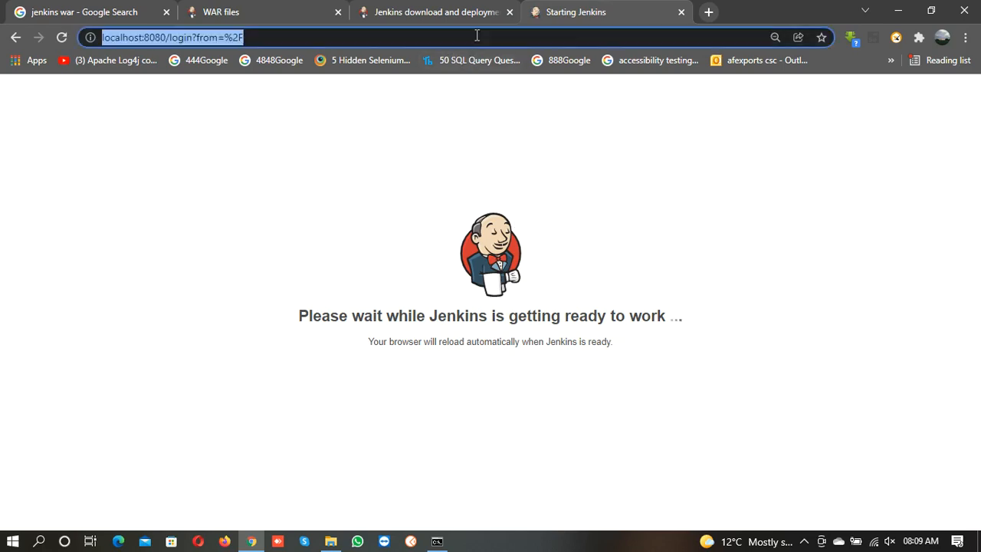
key(BackSpace)
text(loaca)
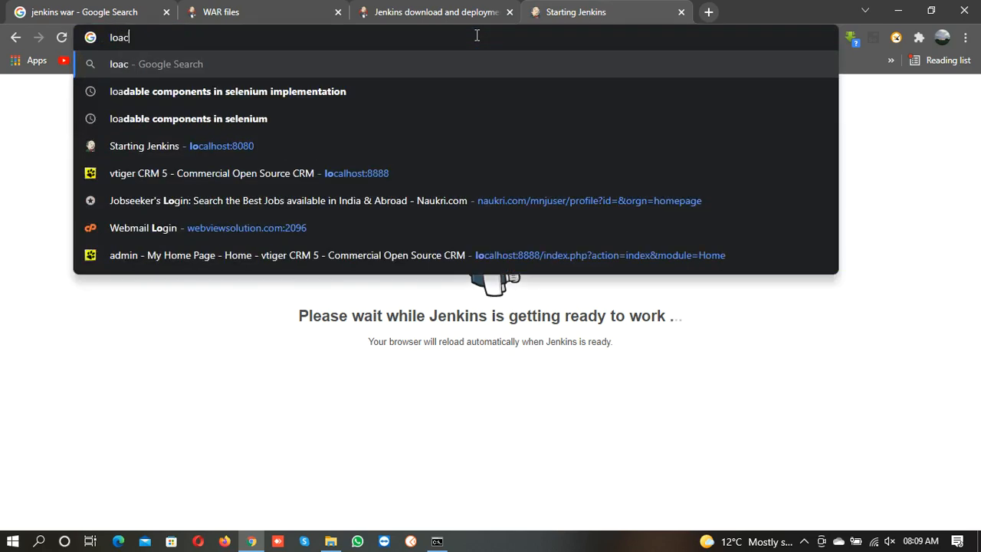
key(BackSpace)
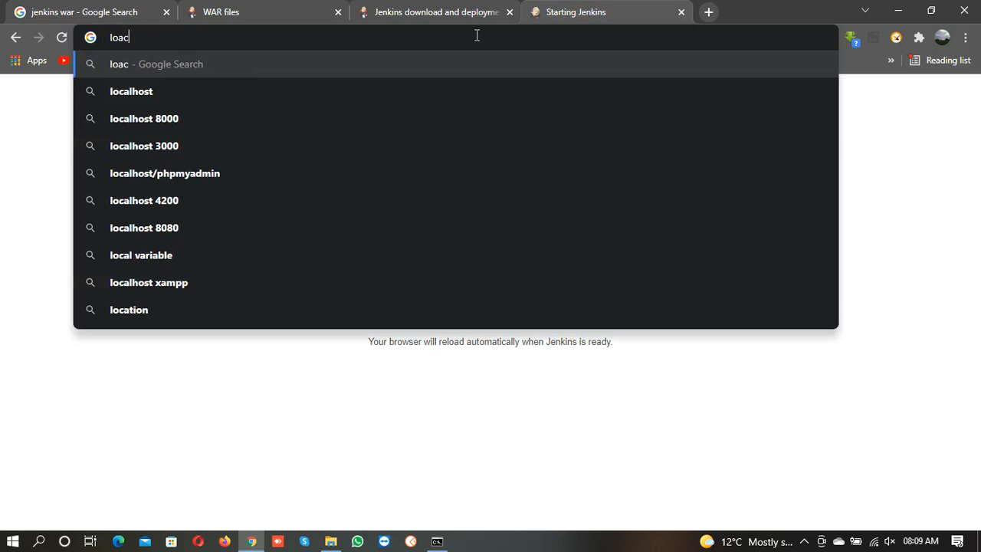
key(Down)
key(Down)
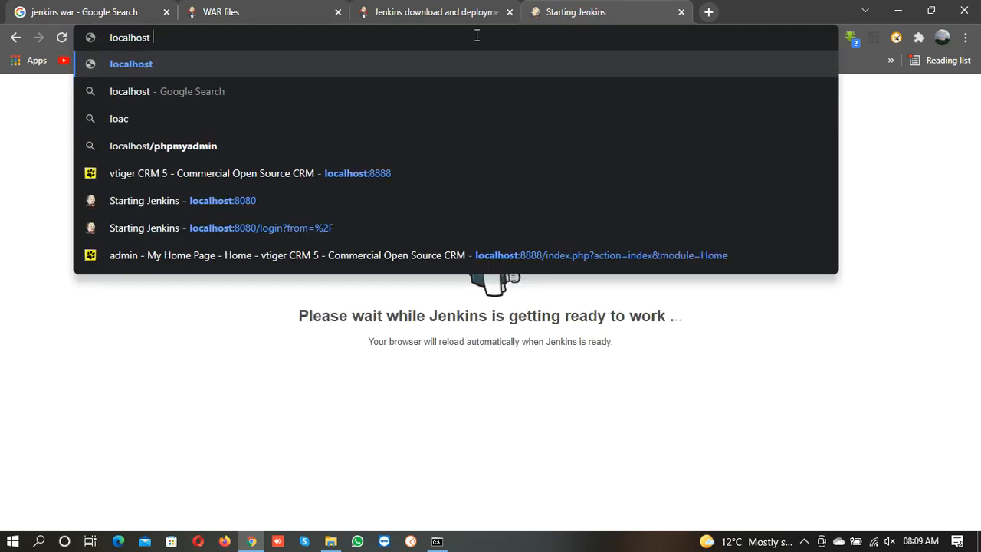
text(:)
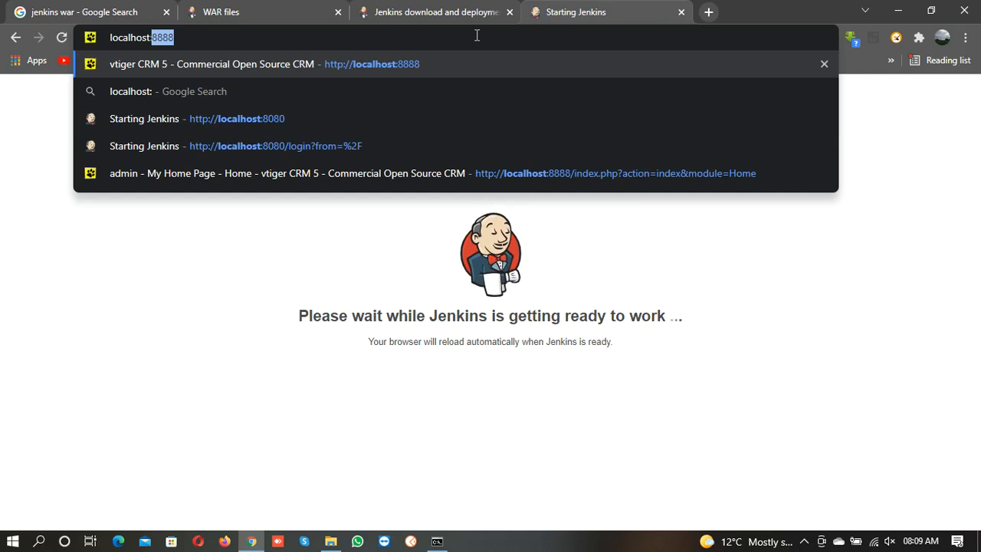
text(8080)
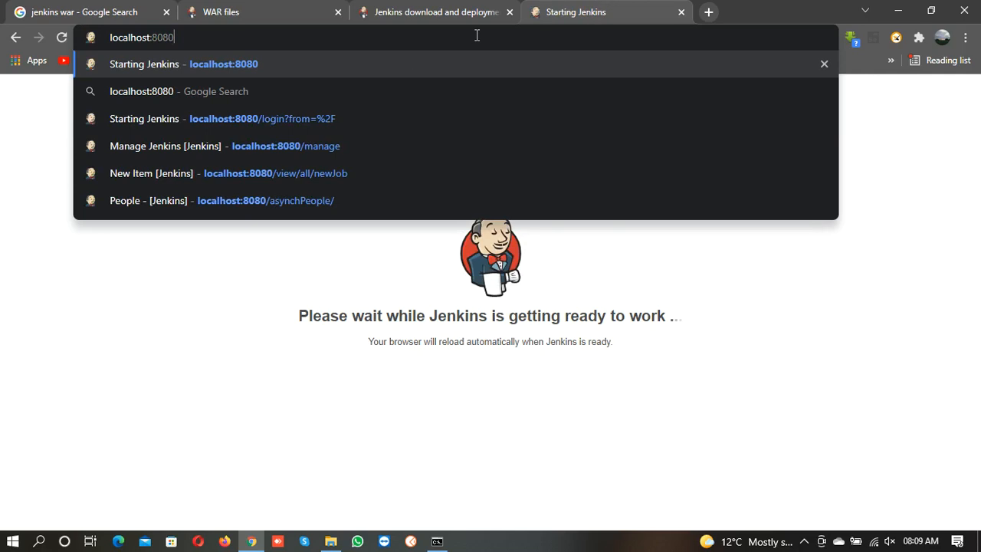
key(Return)
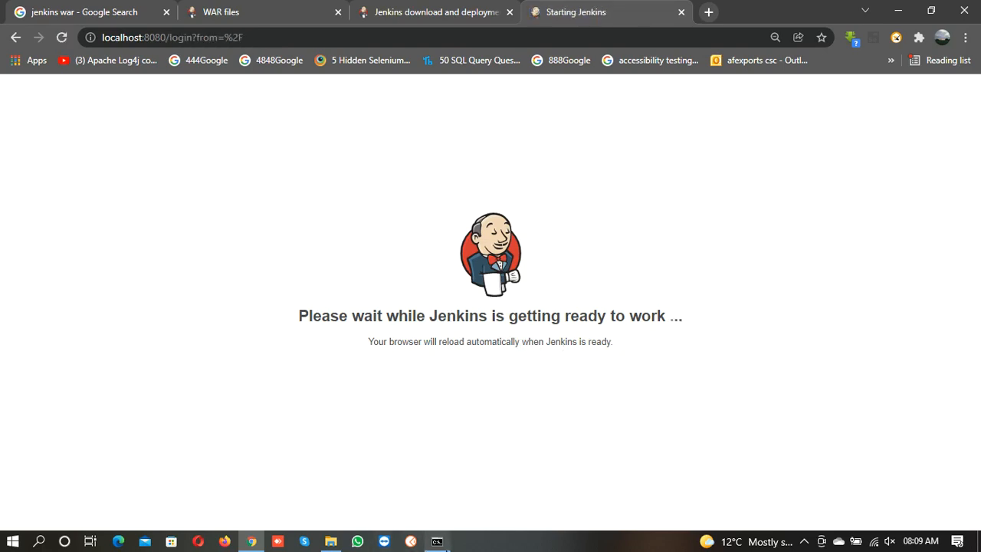
- Highlight the admin password in the Command Prompt, then browse in File Explorer to the .jenkins\secrets folder within the user's profile on drive C:
click(437, 479)
drag(267, 346, 86, 349)
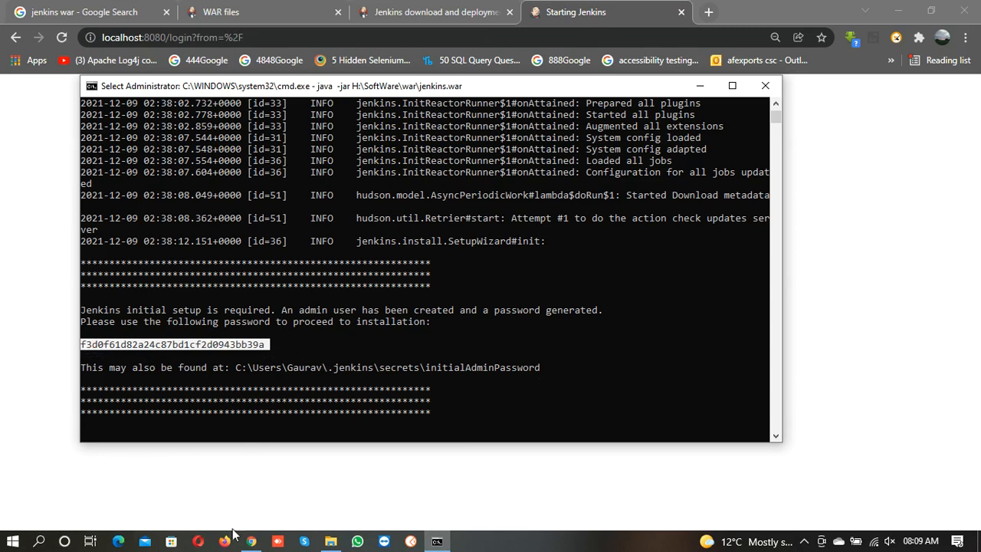
click(330, 543)
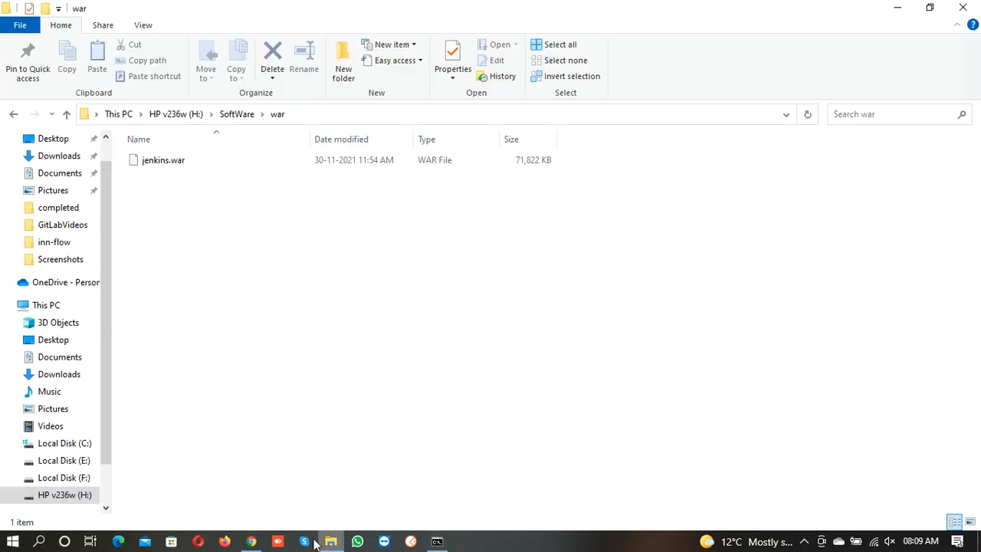
click(40, 309)
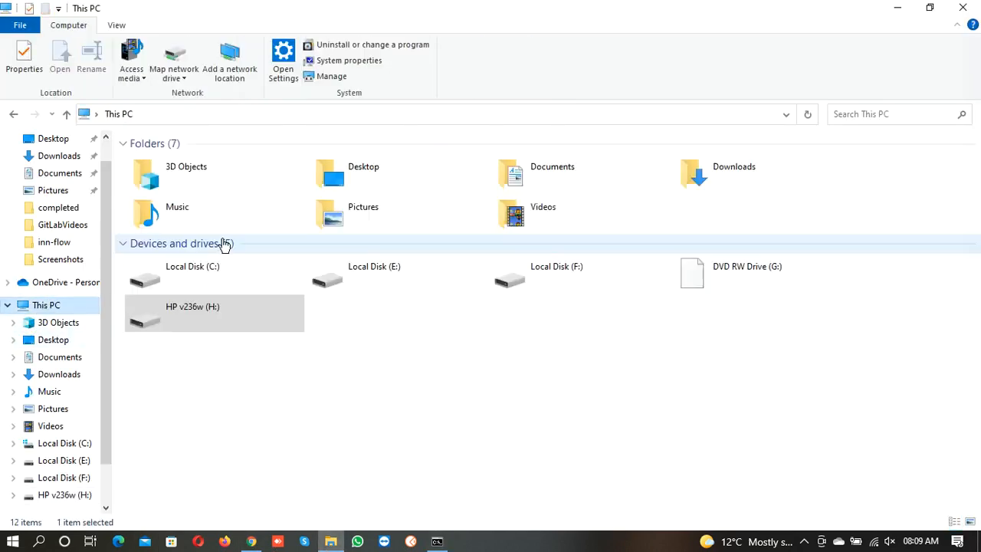
double_click(218, 272)
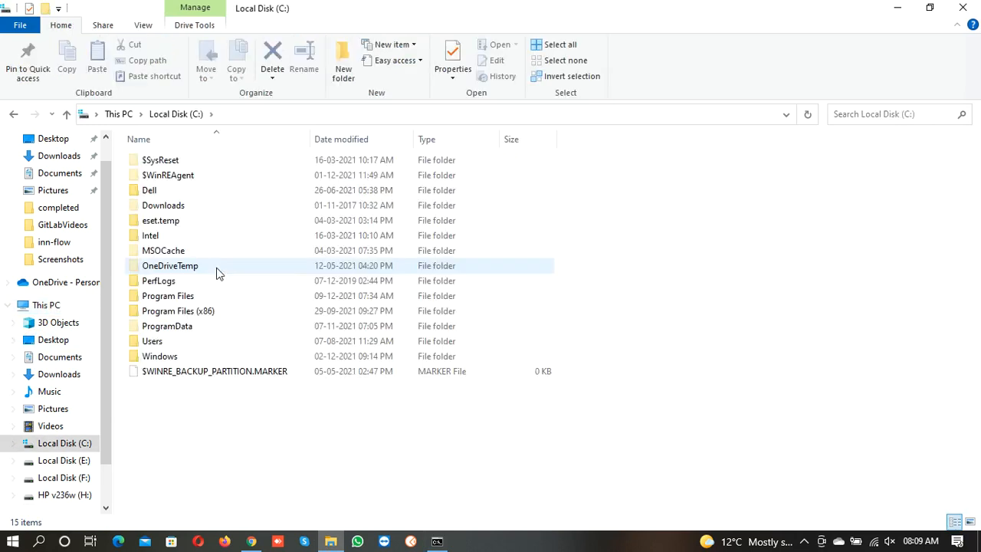
double_click(247, 345)
double_click(260, 177)
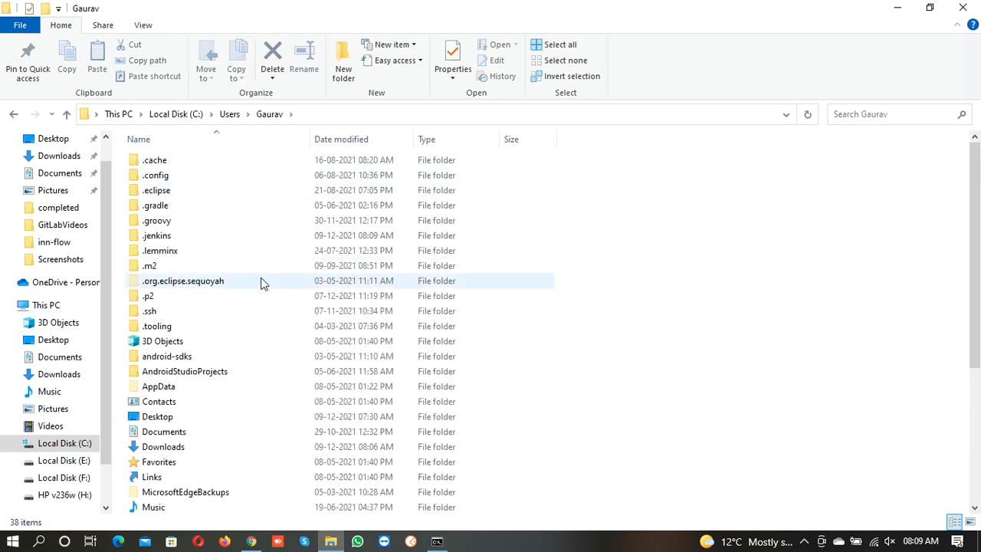
double_click(264, 240)
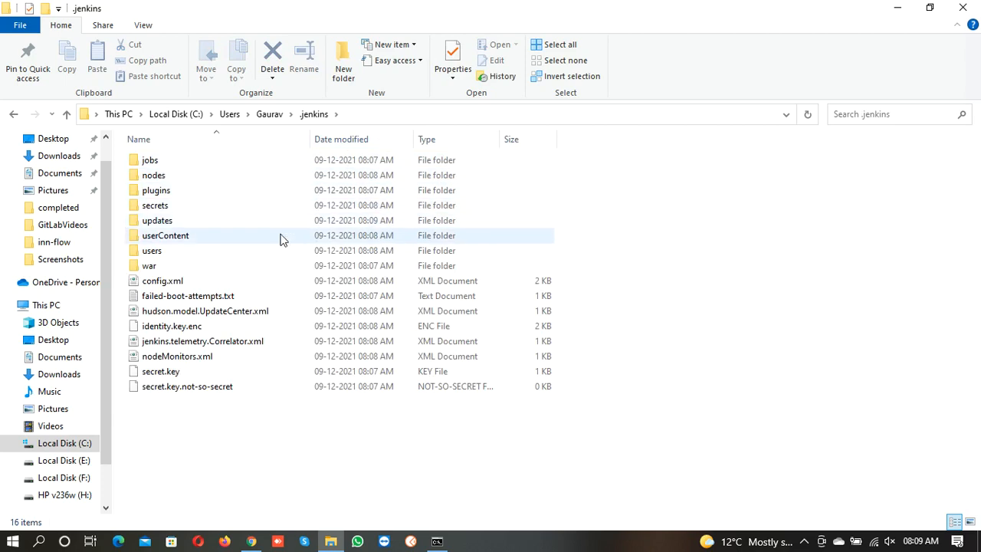
click(229, 209)
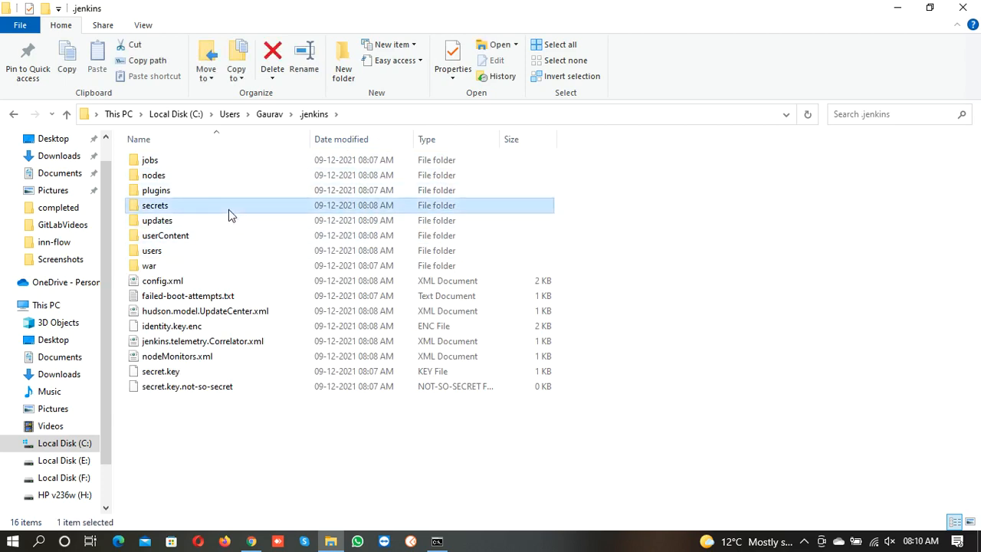
double_click(228, 210)
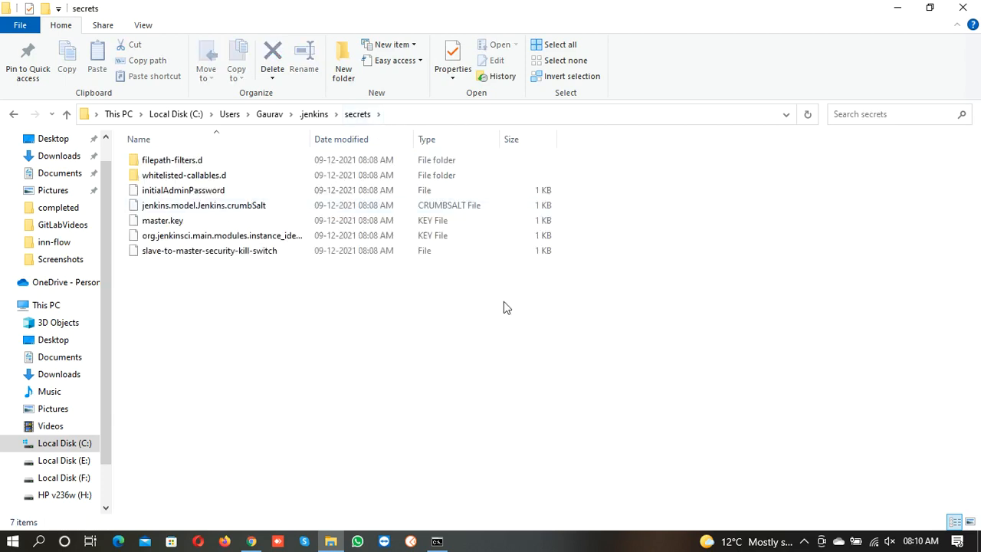
- Compare the secrets folder's full path with the password file location given in the Command Prompt
click(436, 541)
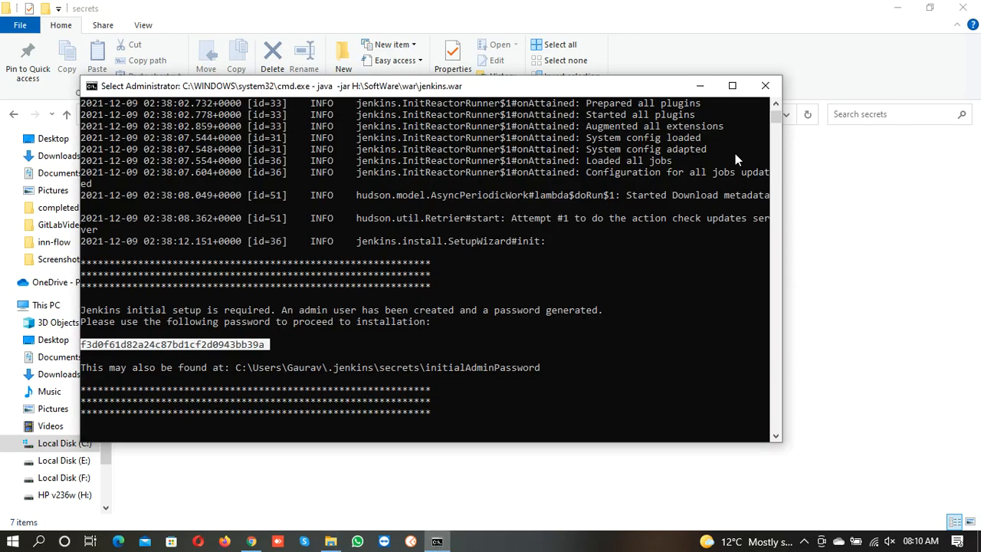
drag(588, 91, 629, 147)
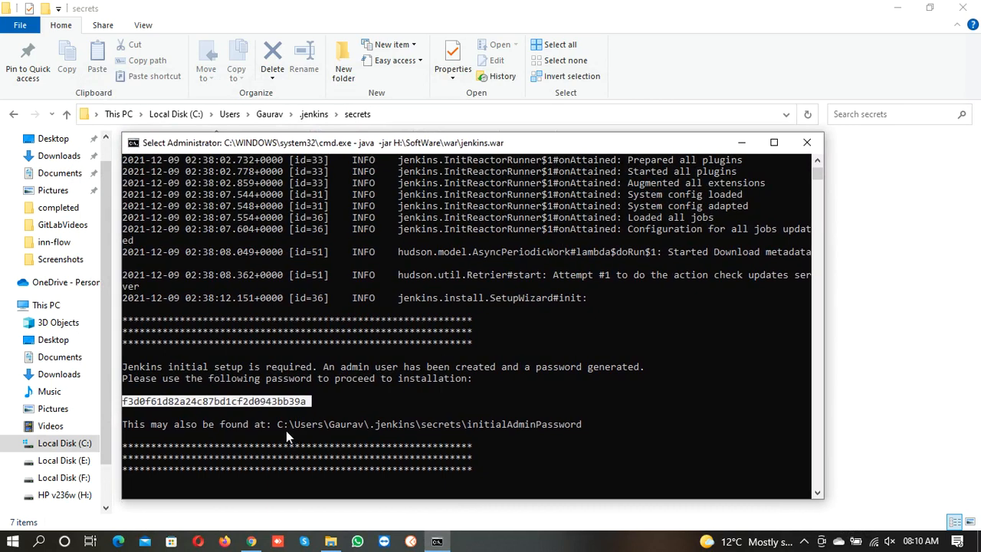
click(544, 112)
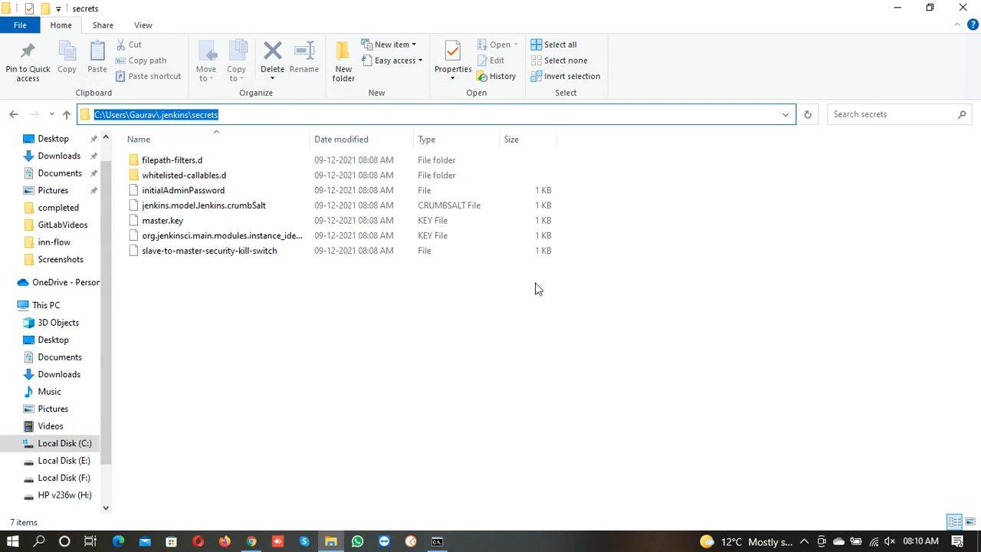
click(437, 541)
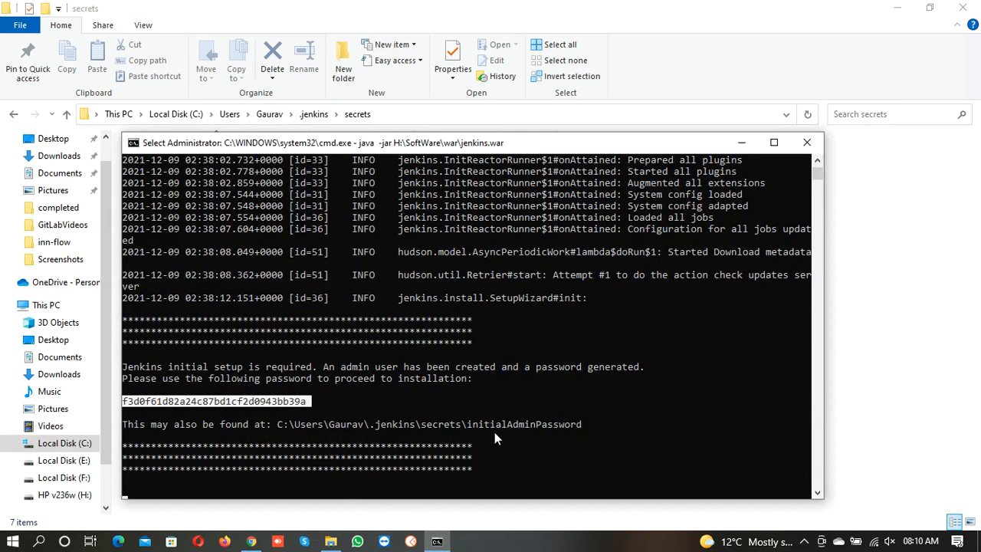
- Open the initialAdminPassword file from the secrets folder in Notepad and reposition its window to view the contents
click(881, 322)
double_click(224, 191)
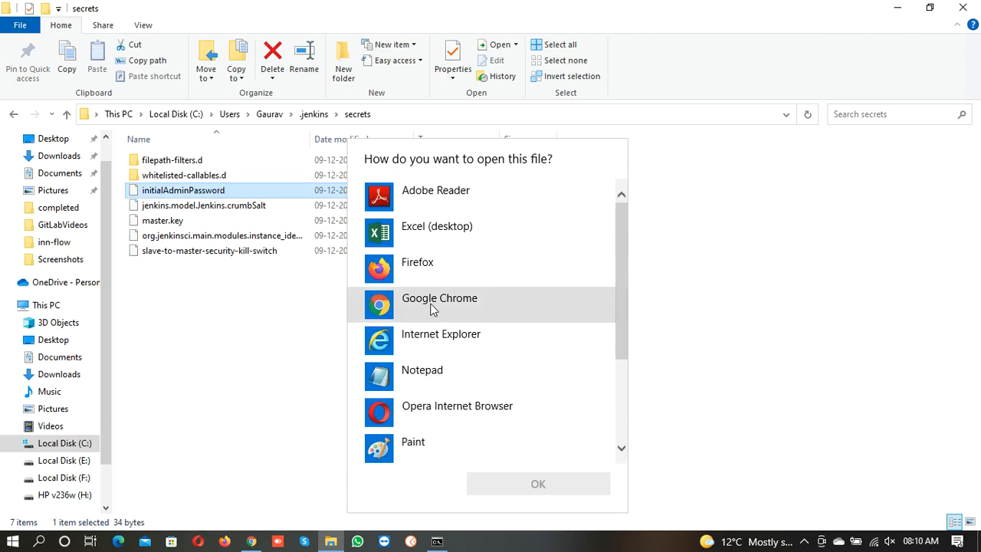
double_click(424, 384)
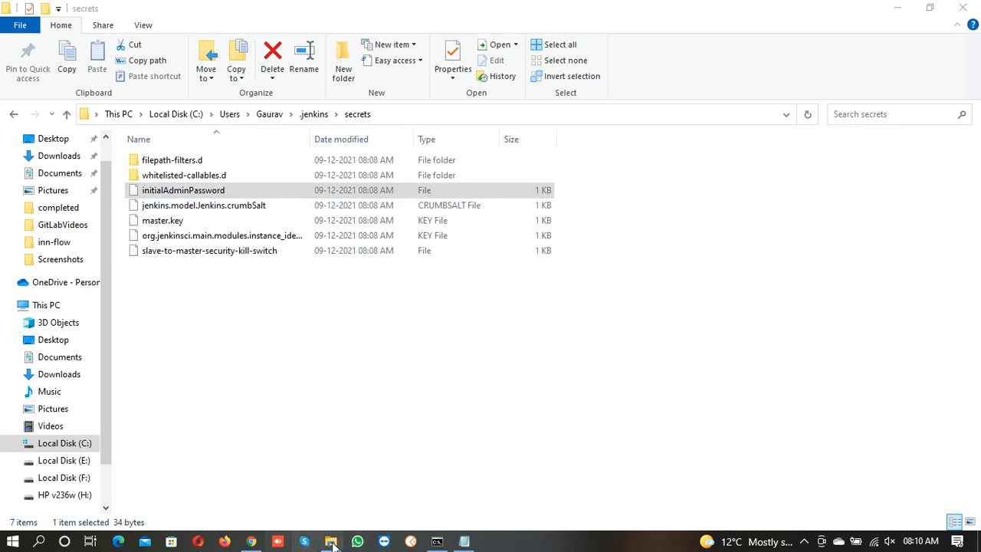
click(464, 541)
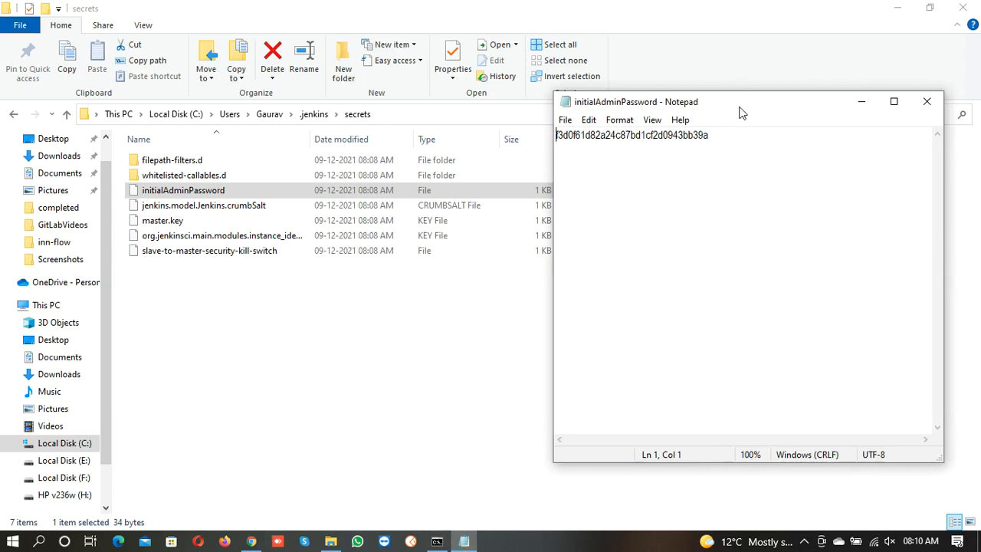
click(759, 130)
drag(771, 110, 770, 48)
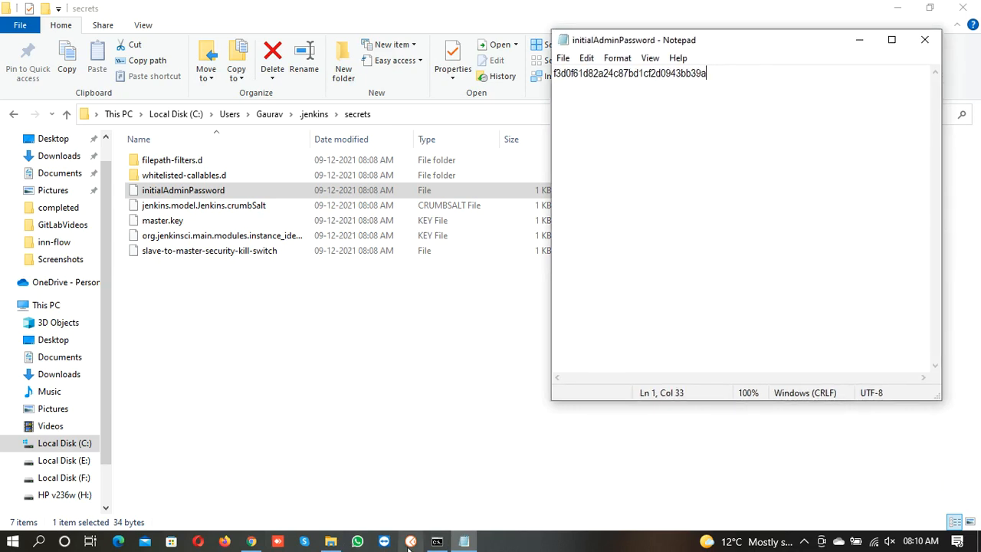
- Compare the password in Notepad with the one in the Command Prompt, and close Notepad
click(437, 541)
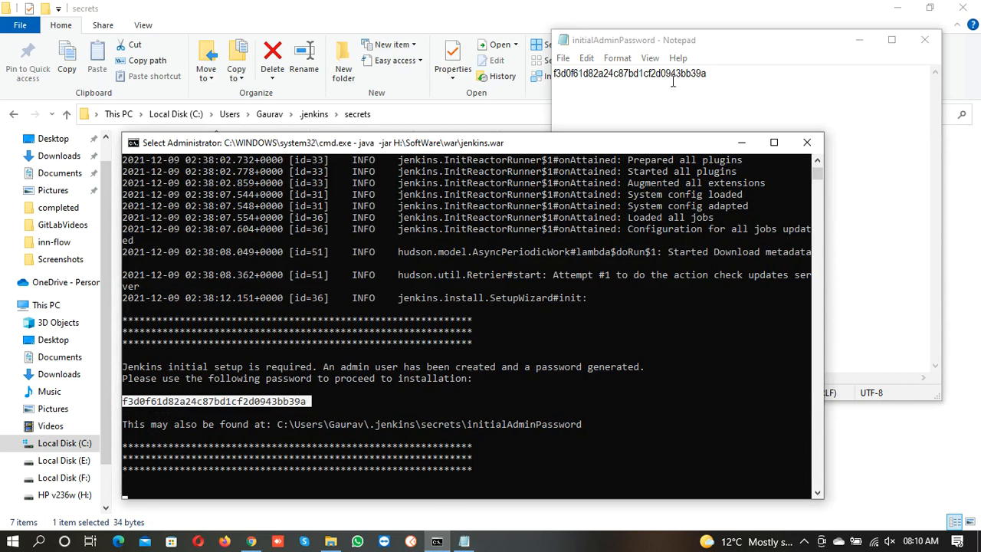
drag(709, 74, 546, 75)
key(alt+Tab)
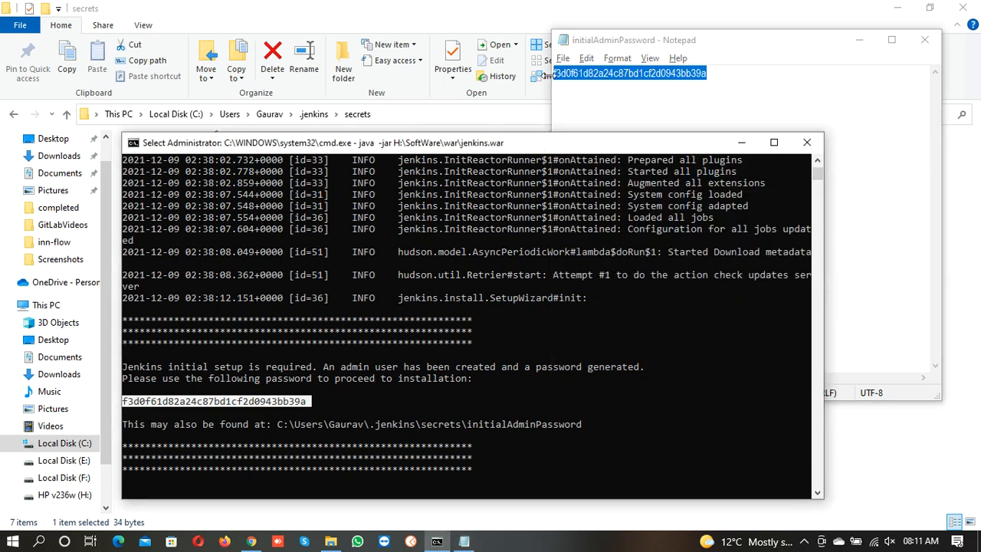
click(764, 92)
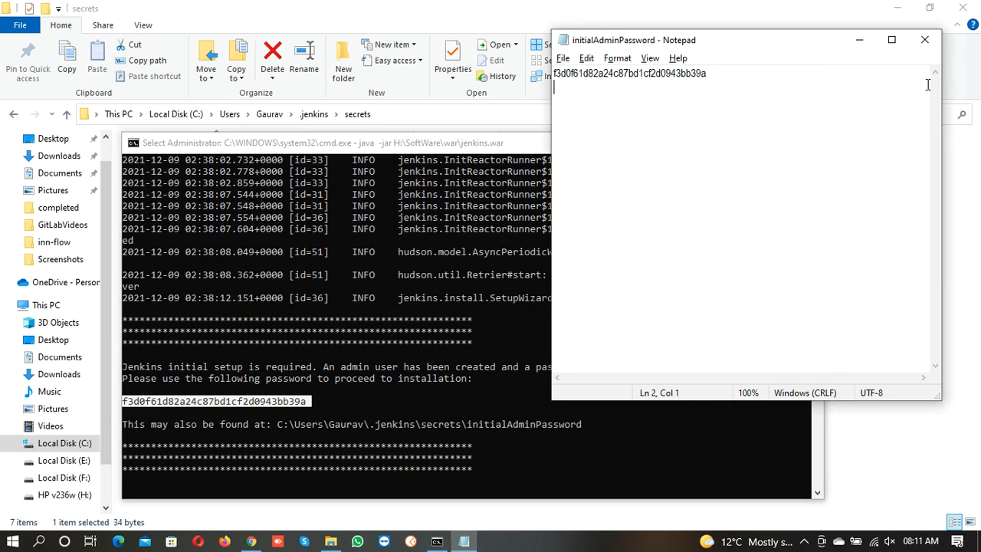
click(937, 46)
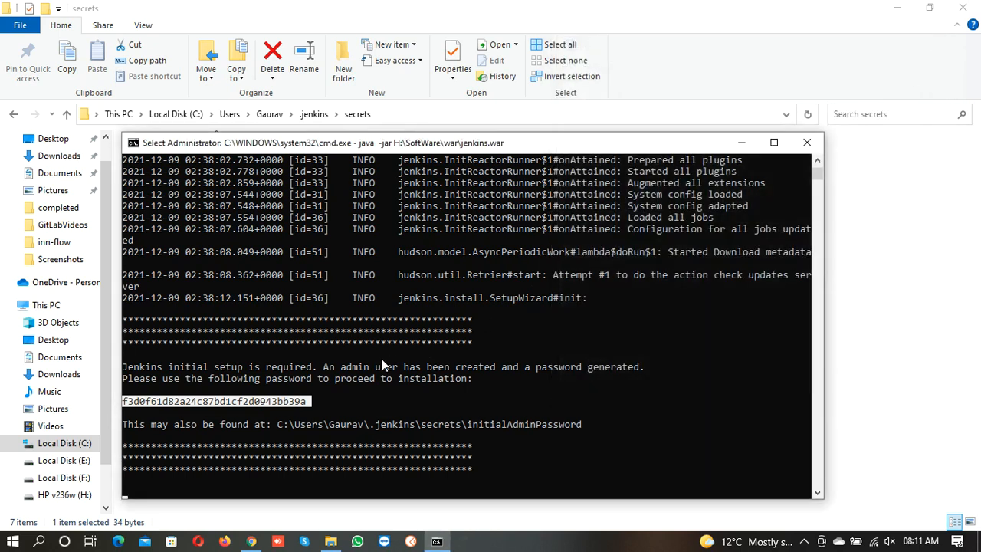
- Copy the initial admin password from the Jenkins startup output in the Command Prompt
key(Return)
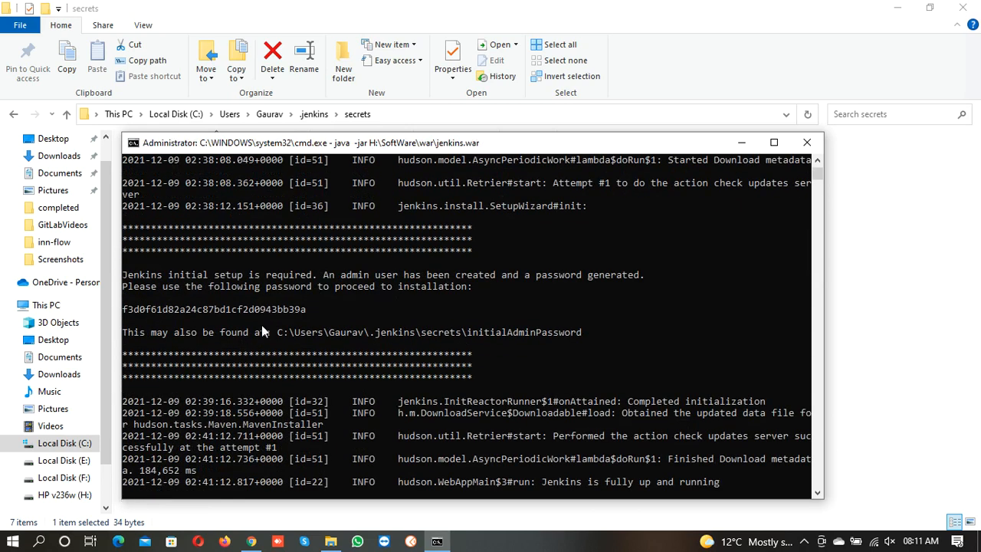
drag(305, 309, 125, 310)
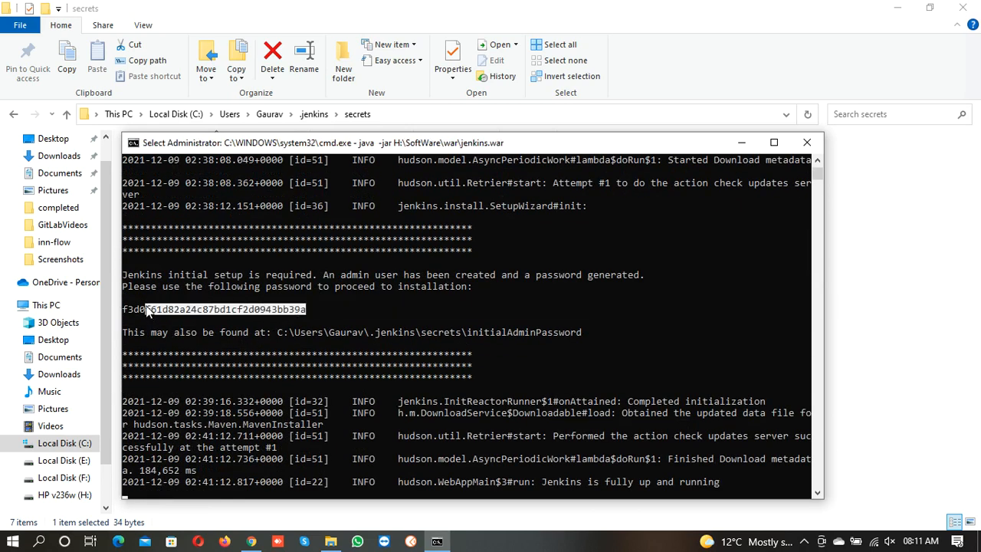
key(Return)
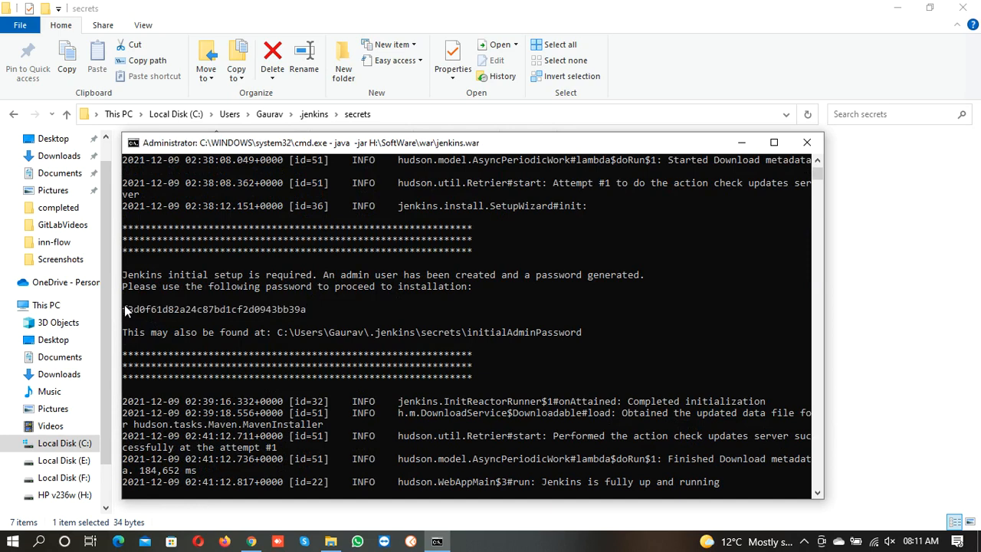
- Reopen the initialAdminPassword file from the secrets folder in Notepad and select the whole password
click(890, 321)
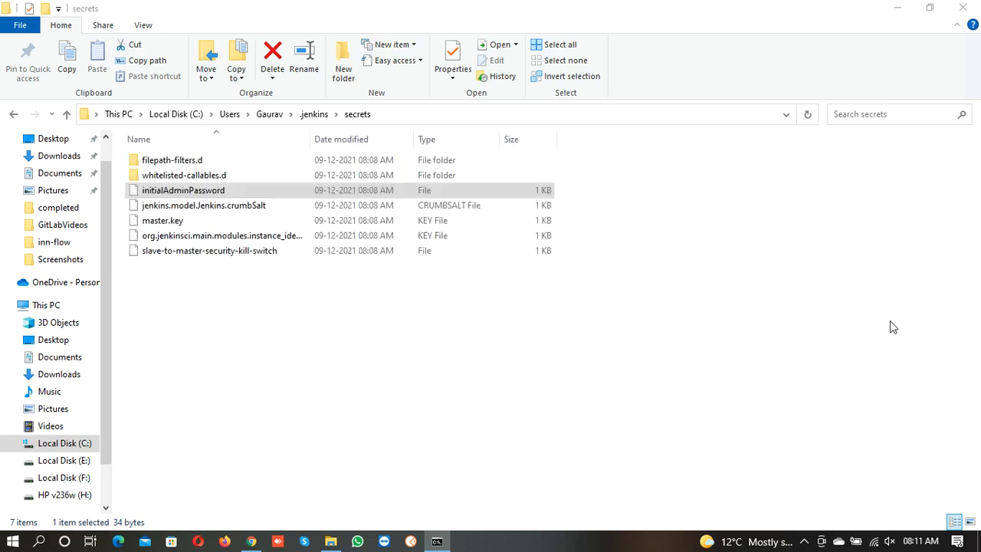
click(253, 190)
key(Return)
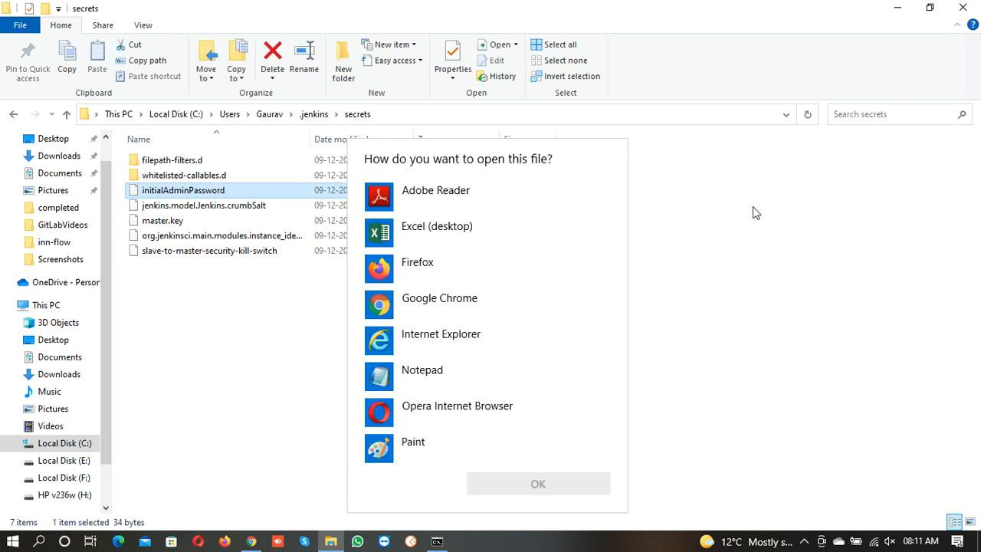
click(504, 375)
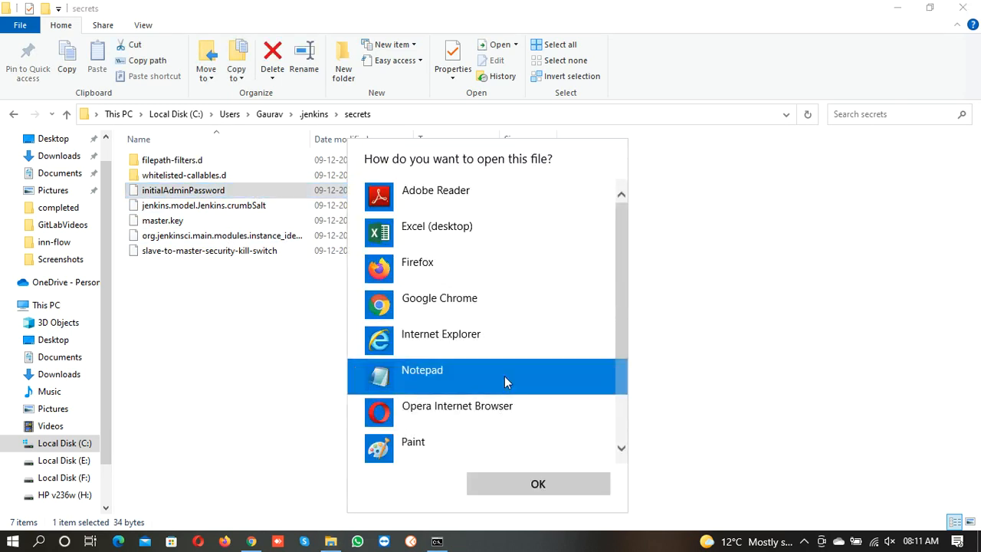
click(553, 491)
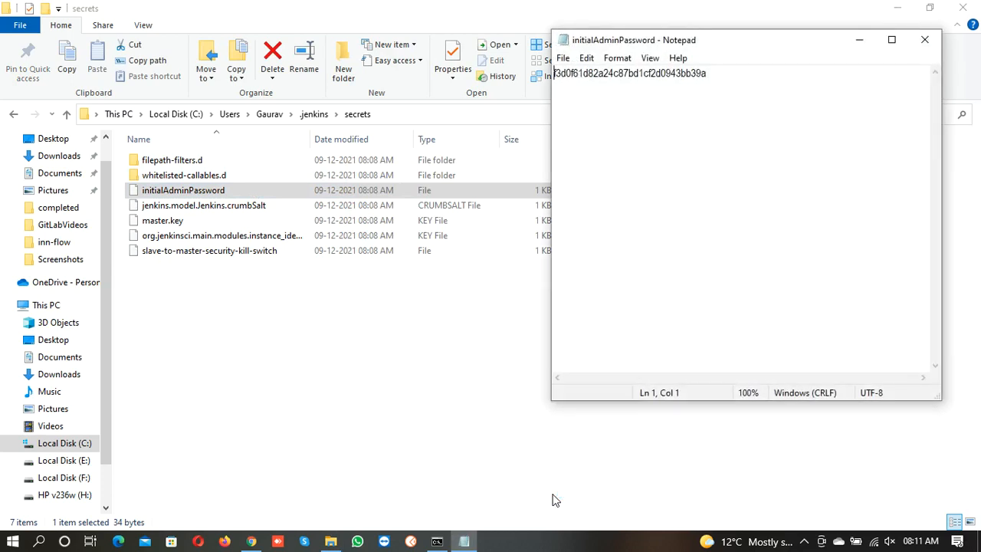
key(ctrl+a)
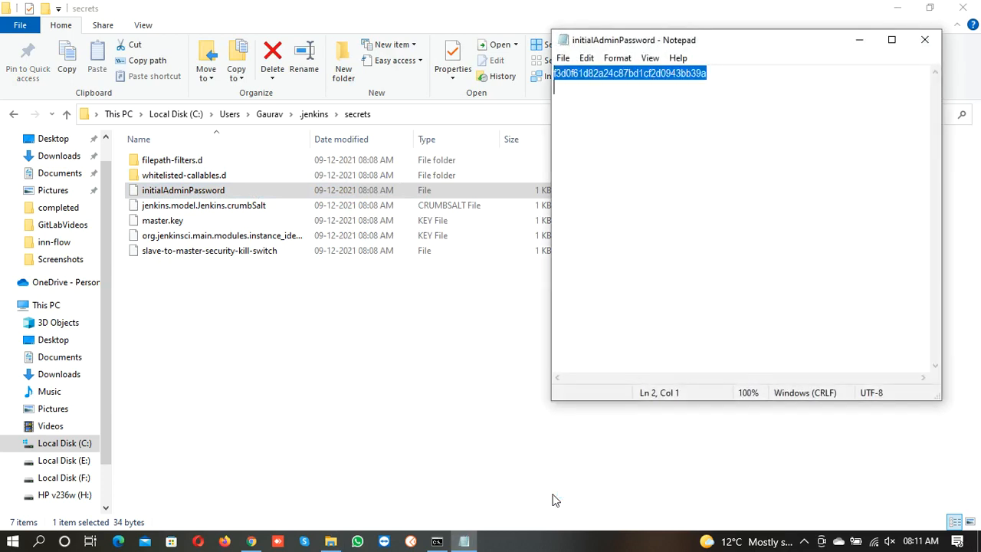
- Compare the password file path on the Unlock Jenkins page in Chrome with the secrets folder's full path in File Explorer
key(alt+Tab)
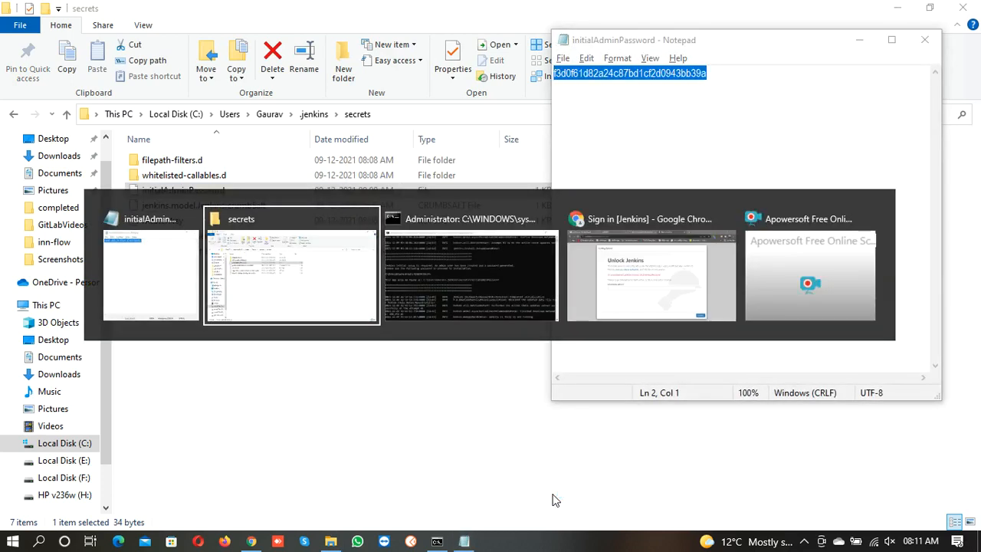
key(alt+Tab)
key(alt+Tab)
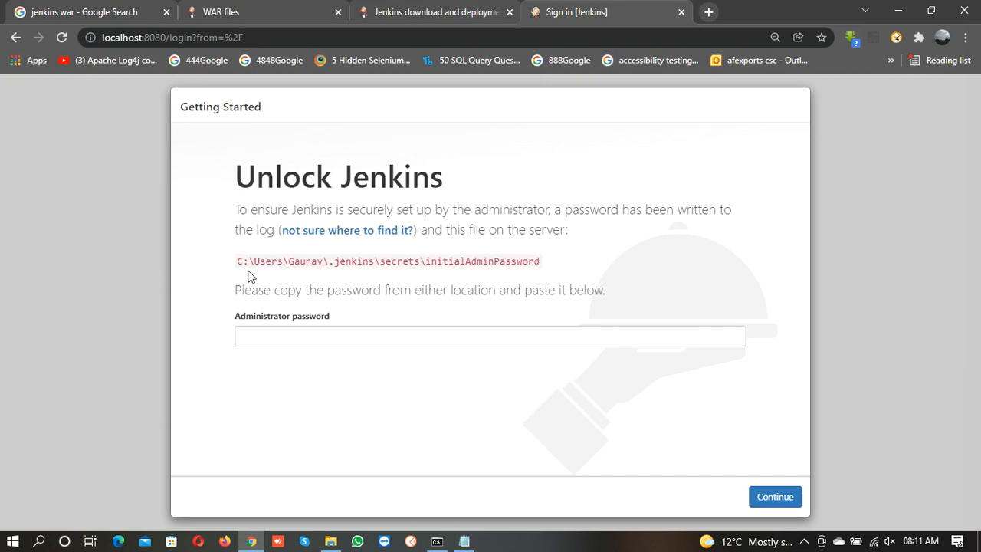
drag(545, 268, 223, 273)
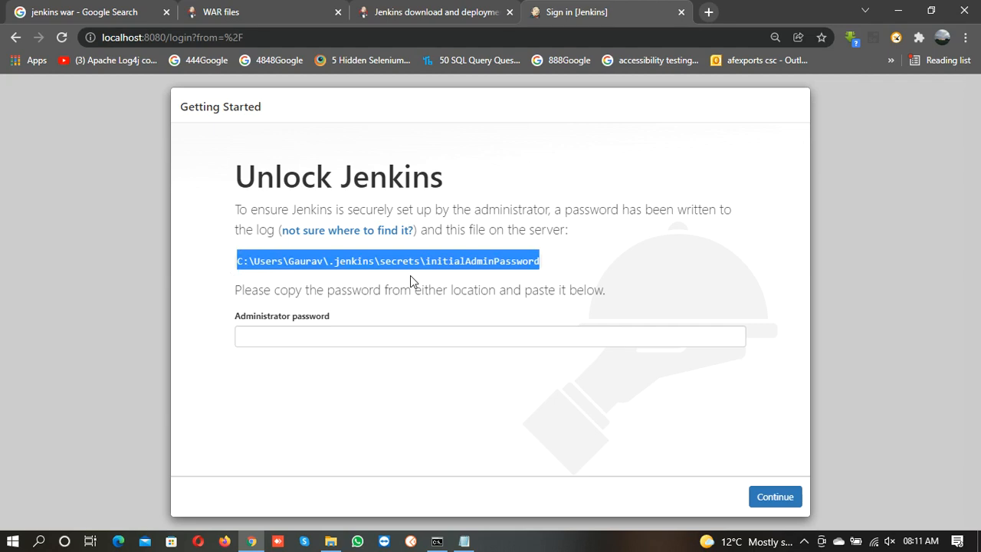
key(alt+Tab)
key(alt+Tab)
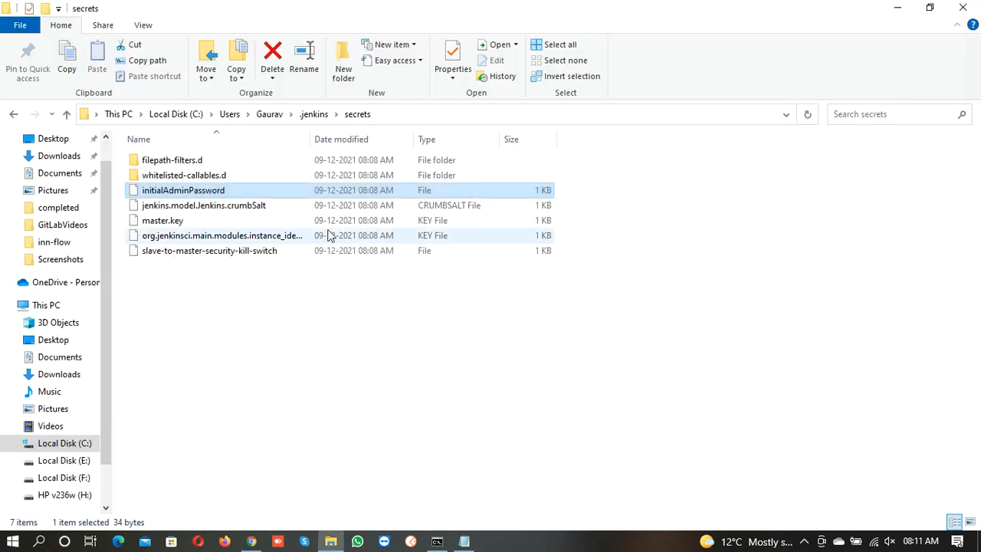
click(424, 119)
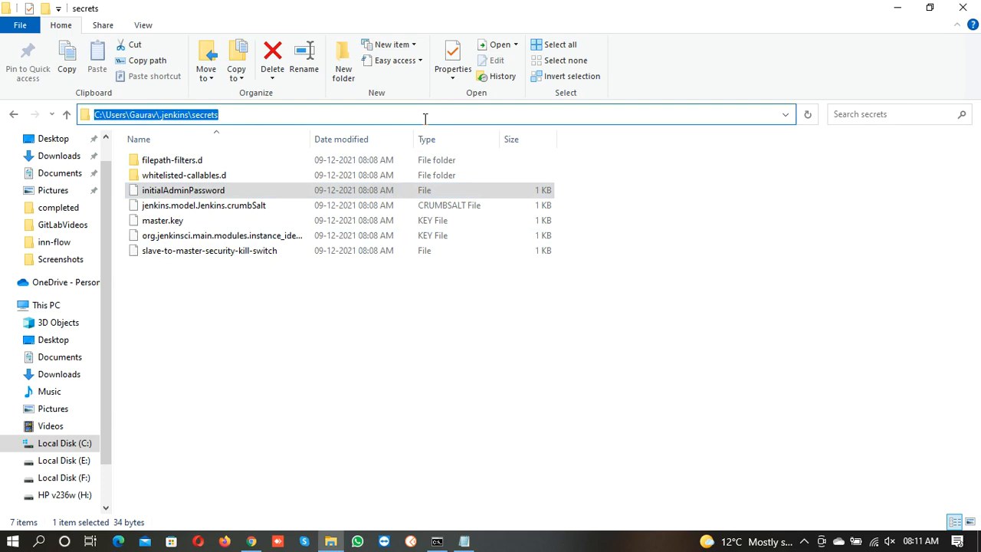
- Return to the Unlock Jenkins page in Chrome, paste the initial password as the administrator password, and continue
key(alt+Tab)
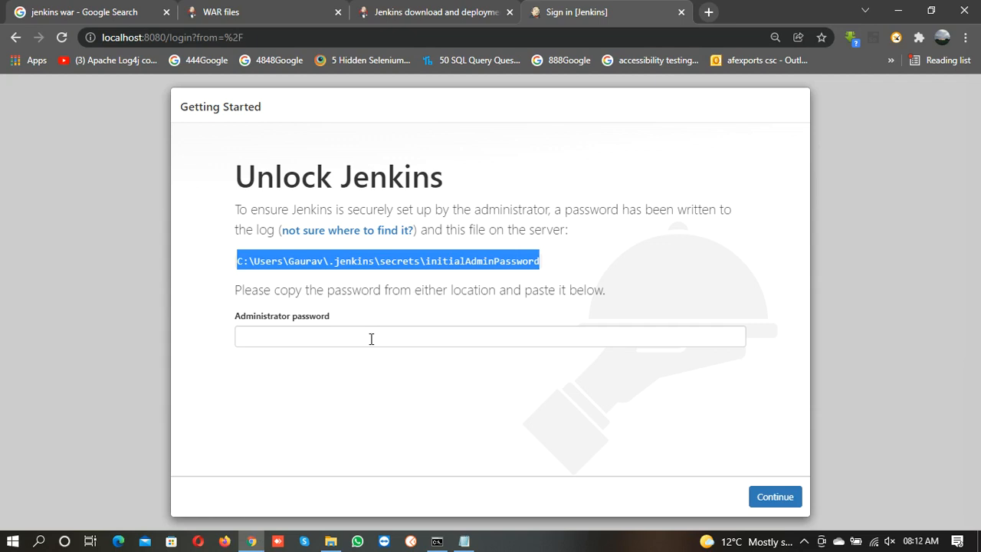
click(371, 339)
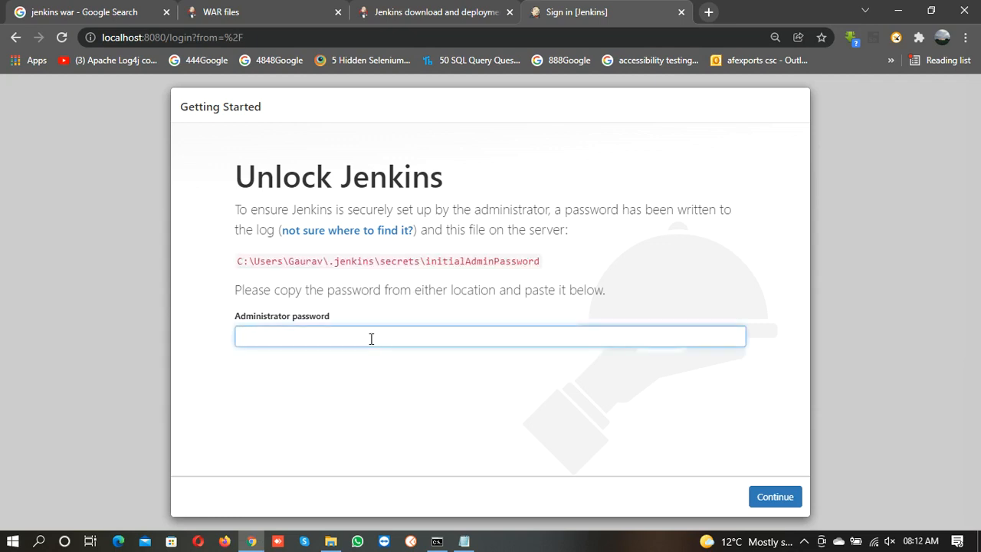
key(ctrl+v)
click(774, 496)
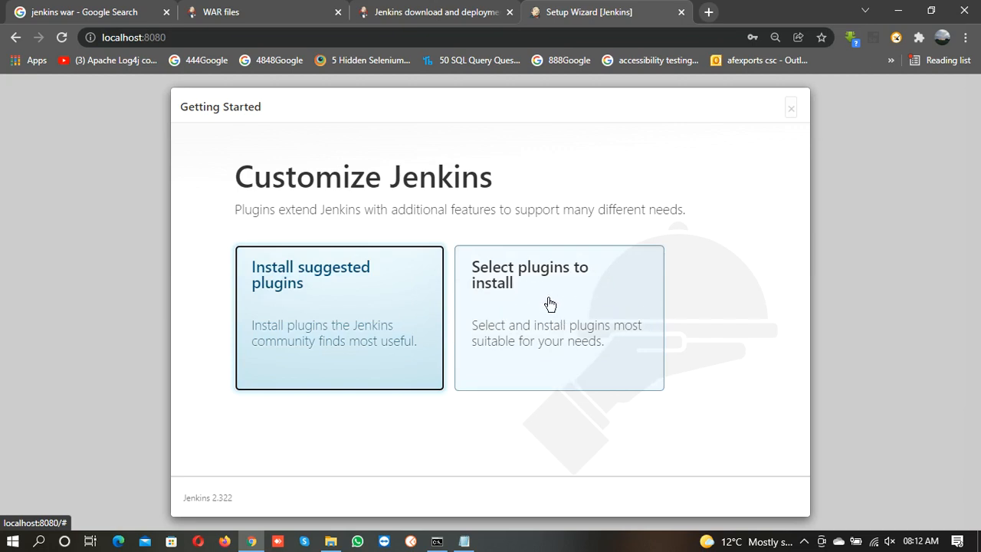
- Install the suggested plugins and highlight the list of plugins being installed
click(373, 318)
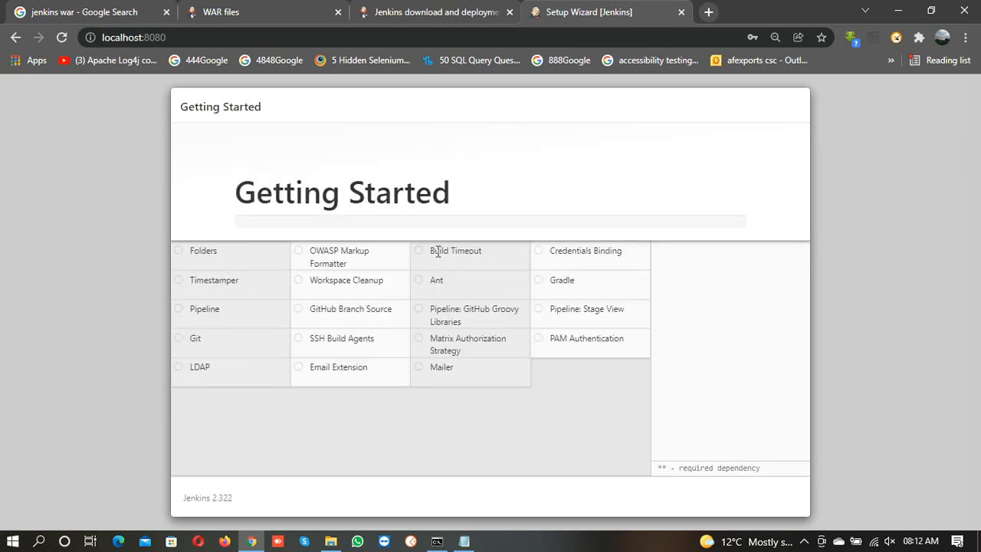
drag(284, 428, 247, 258)
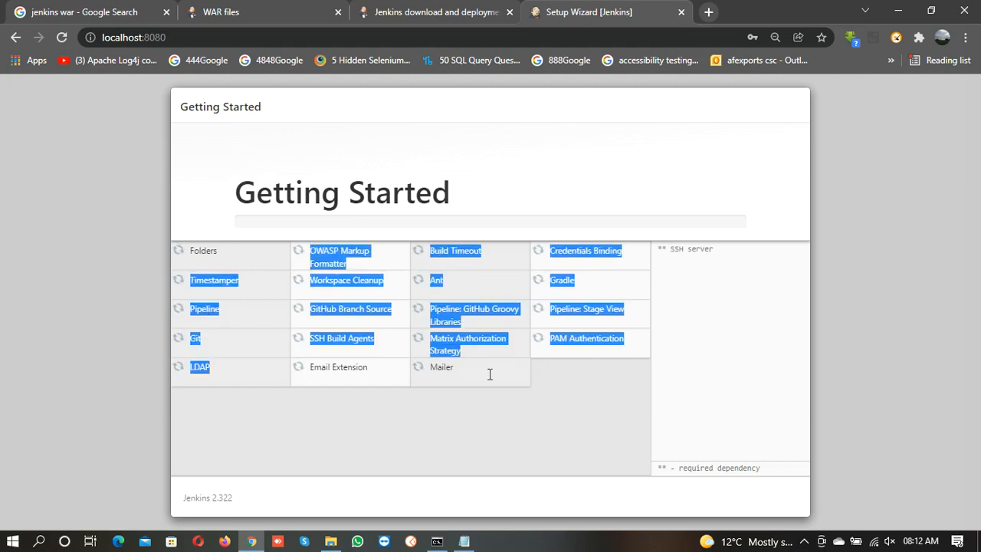
drag(601, 420, 188, 235)
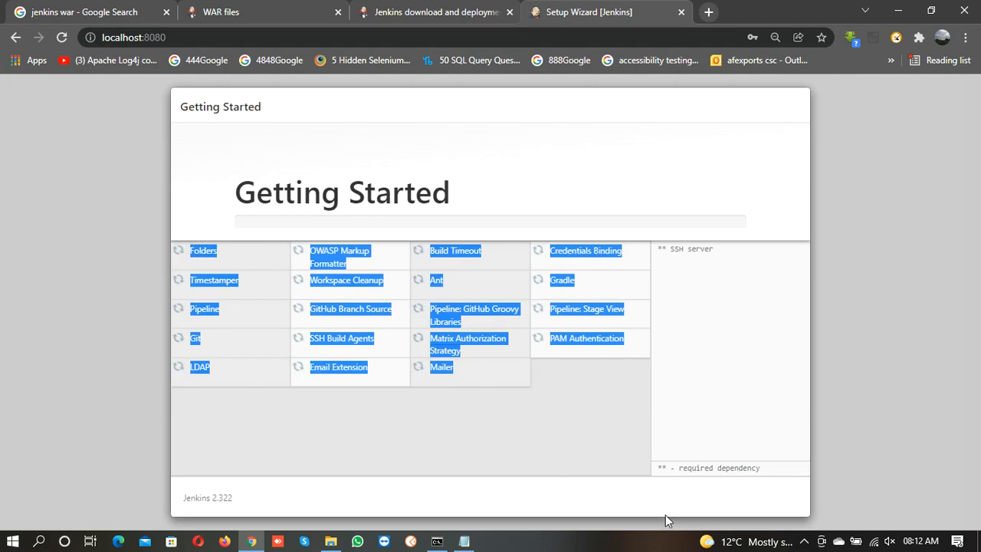
click(805, 542)
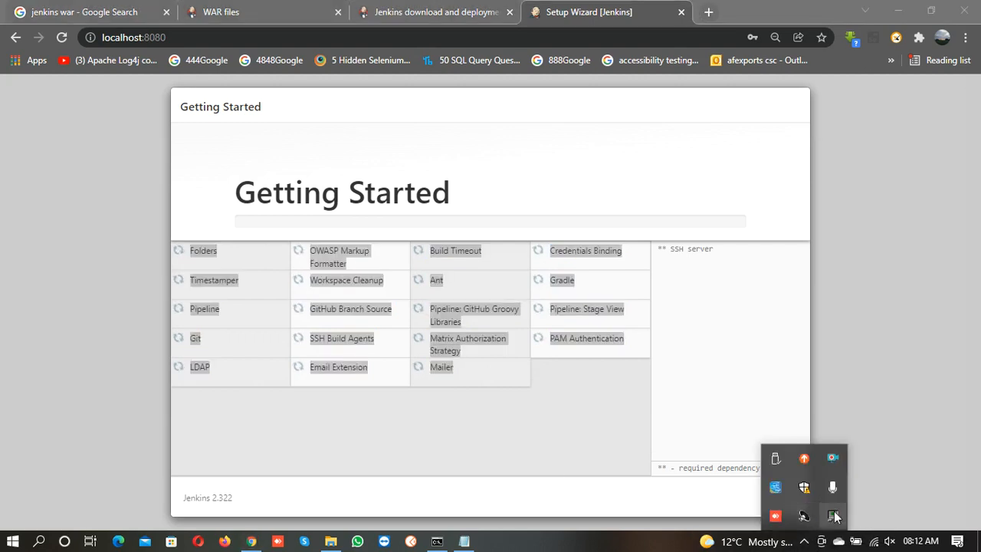
click(836, 458)
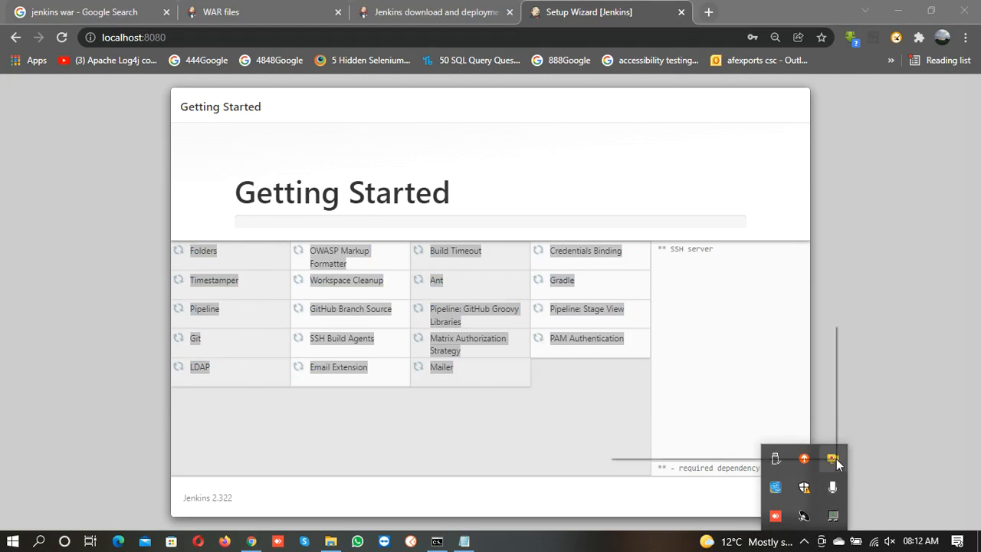
right_click(795, 423)
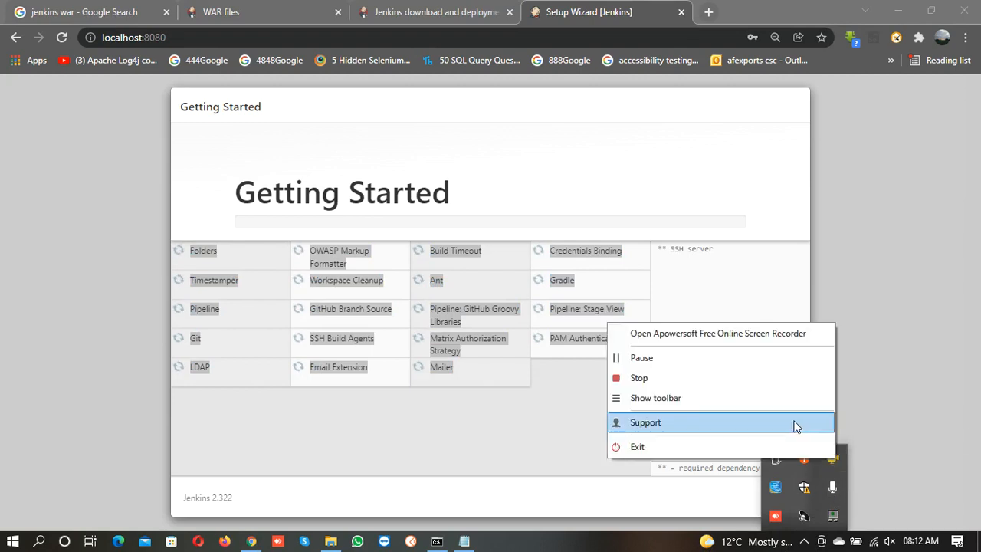
click(795, 358)
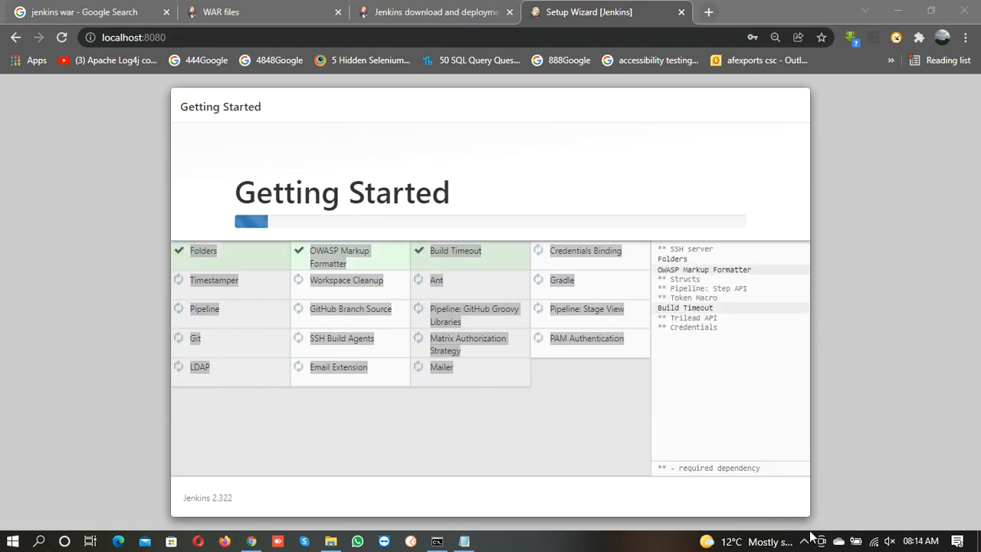
click(805, 542)
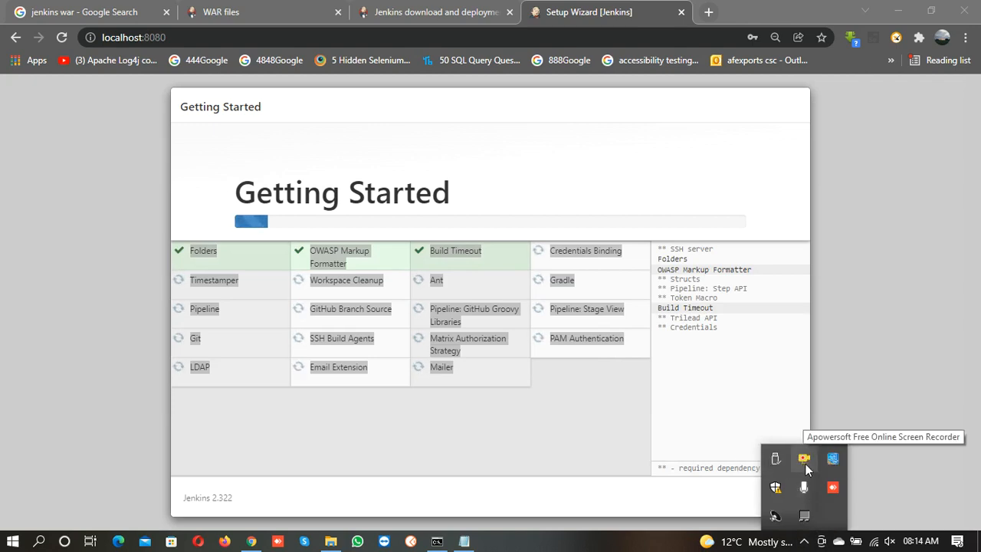
right_click(810, 461)
click(698, 357)
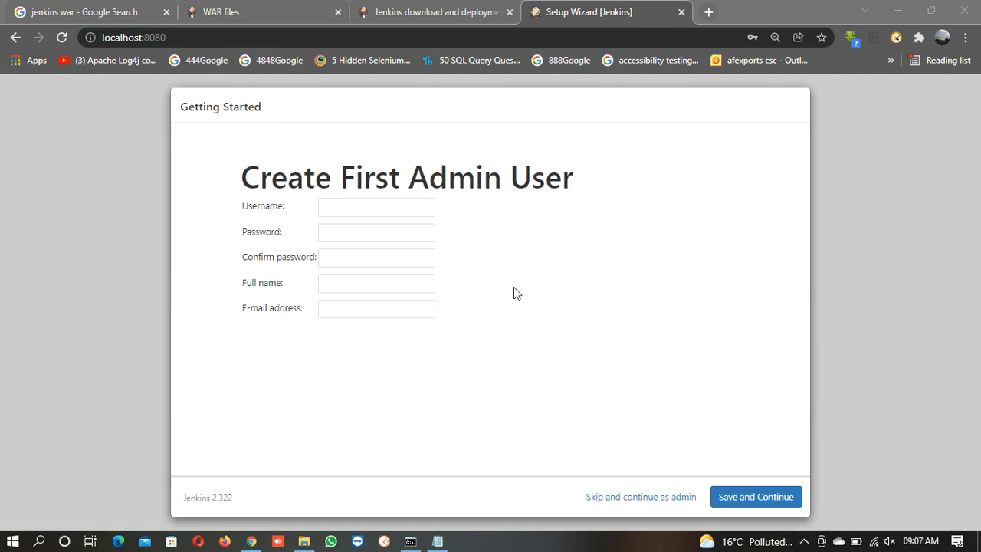
click(382, 206)
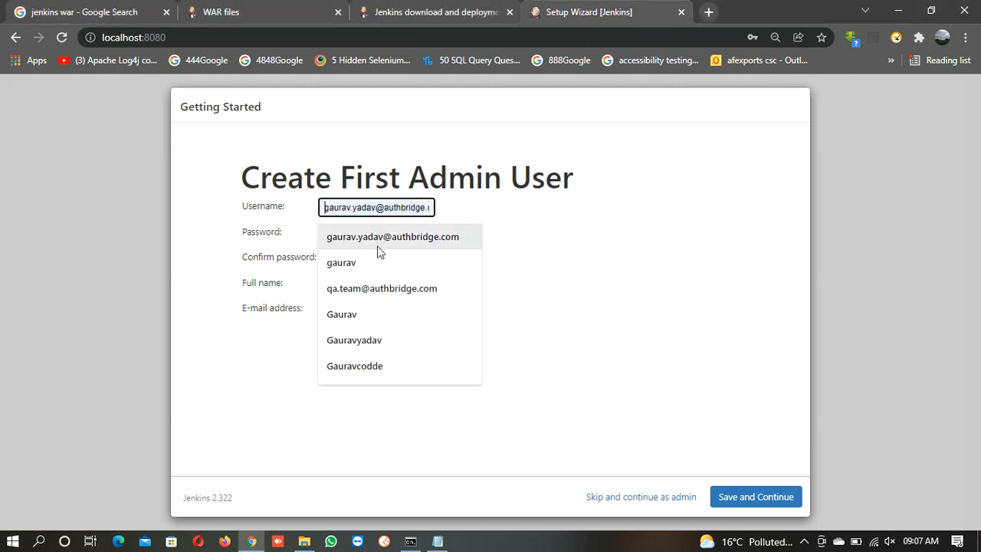
click(376, 316)
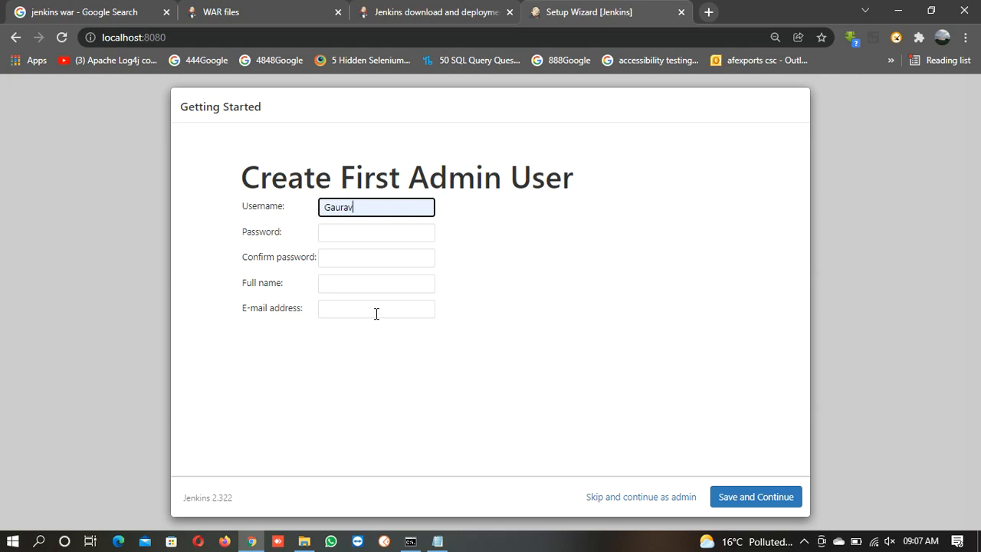
text(code)
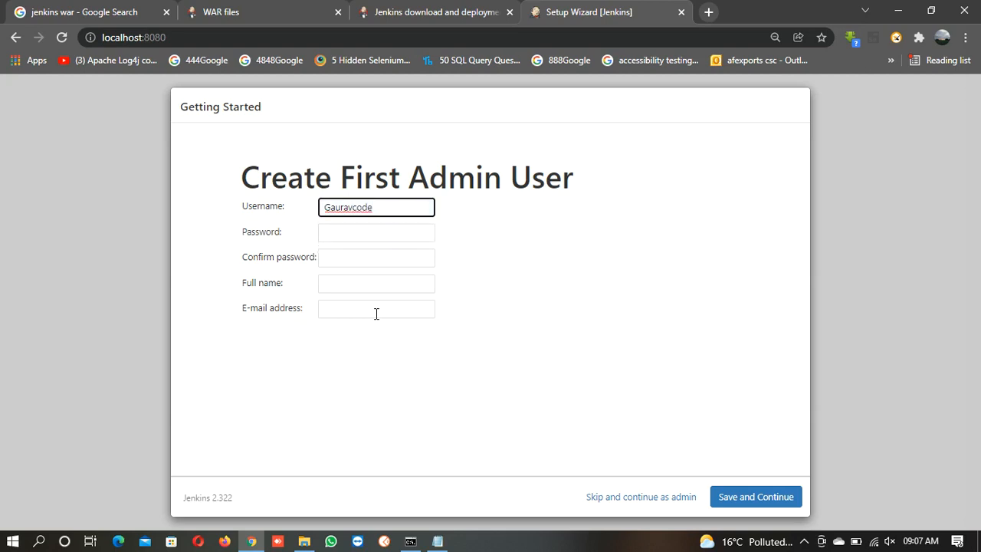
key(BackSpace)
key(BackSpace)
key(BackSpace)
key(BackSpace)
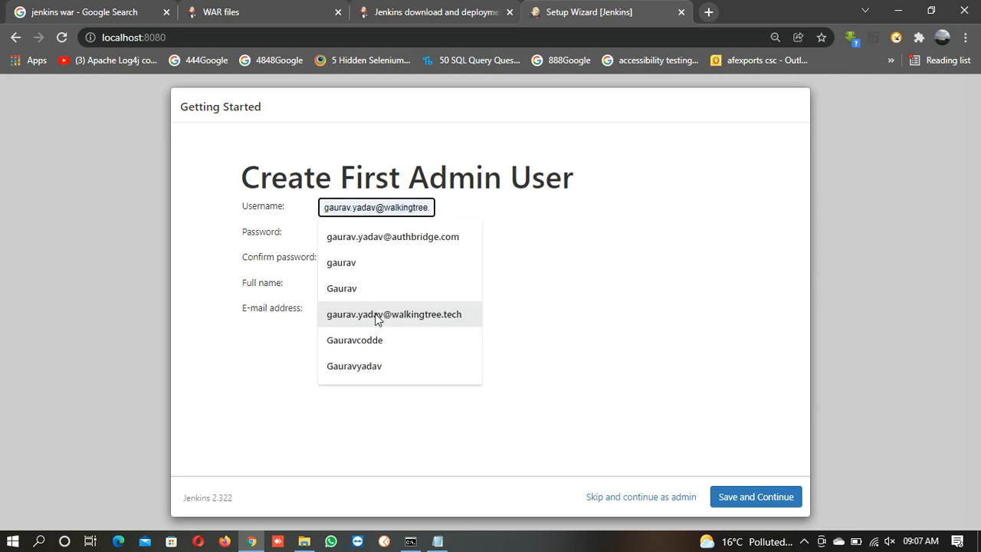
- Fill in the first admin user's username from the saved lowercase first-name suggestion, prefixed with "qa"
key(Up)
key(Up)
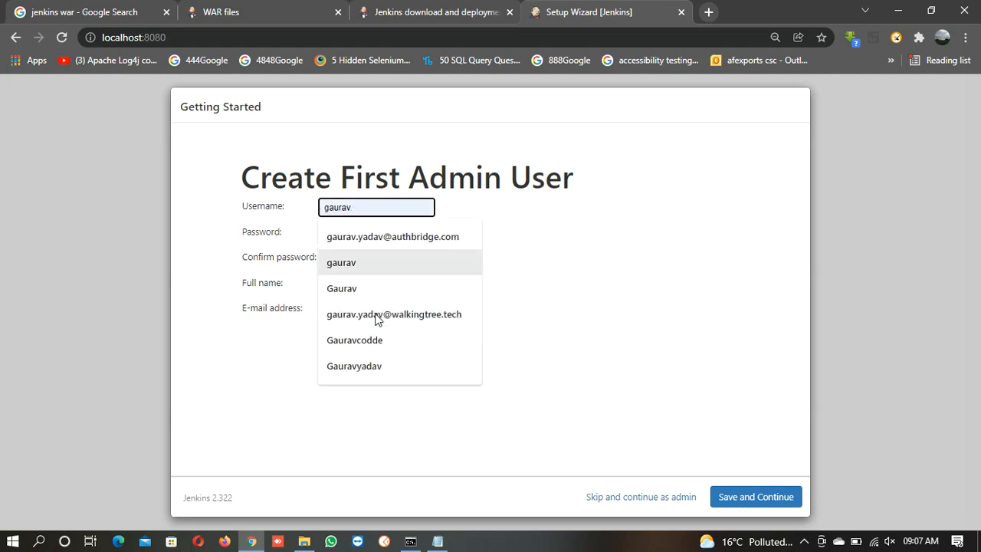
key(Return)
key(Left)
key(Left)
key(Left)
key(Left)
key(Left)
key(Left)
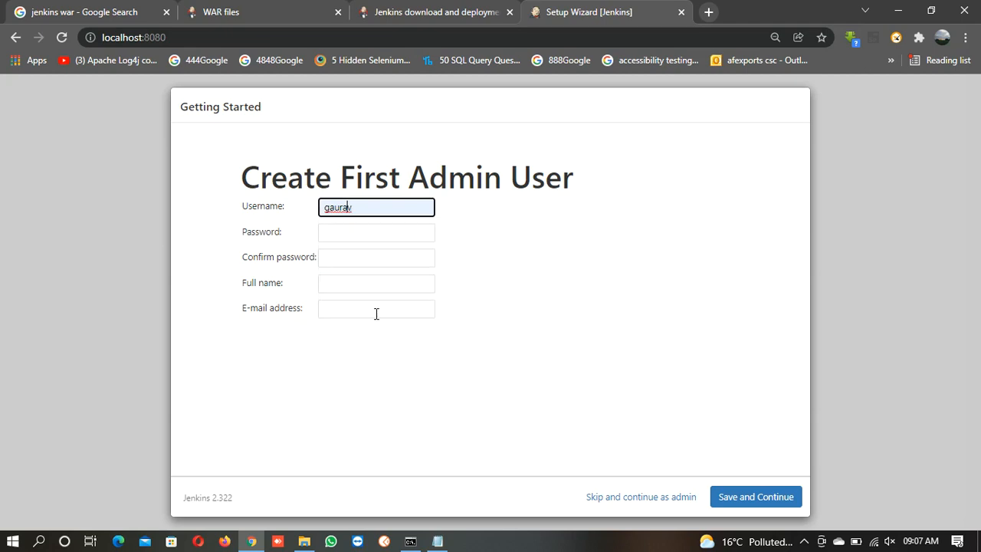
text(qa)
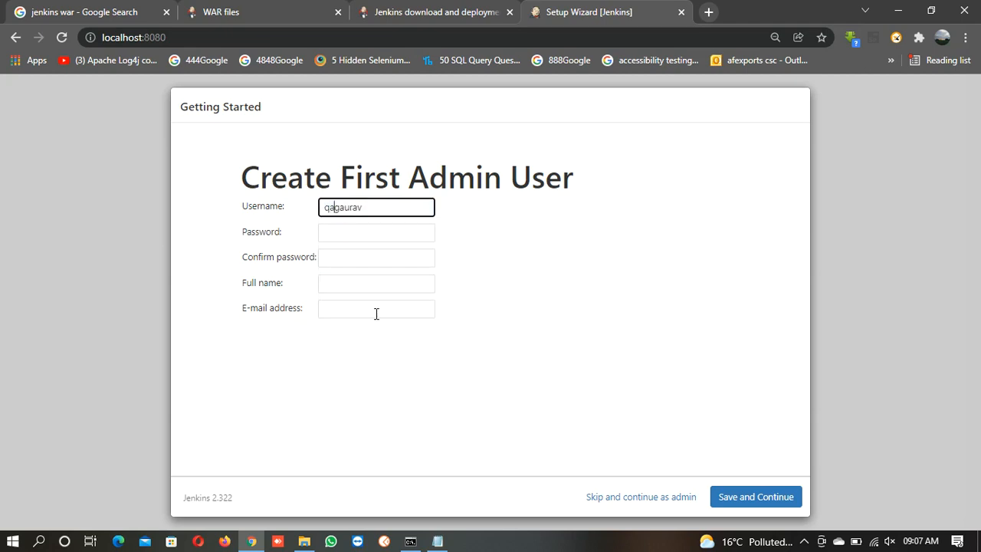
- Enter the admin account password and repeat it in the password confirmation
key(Tab)
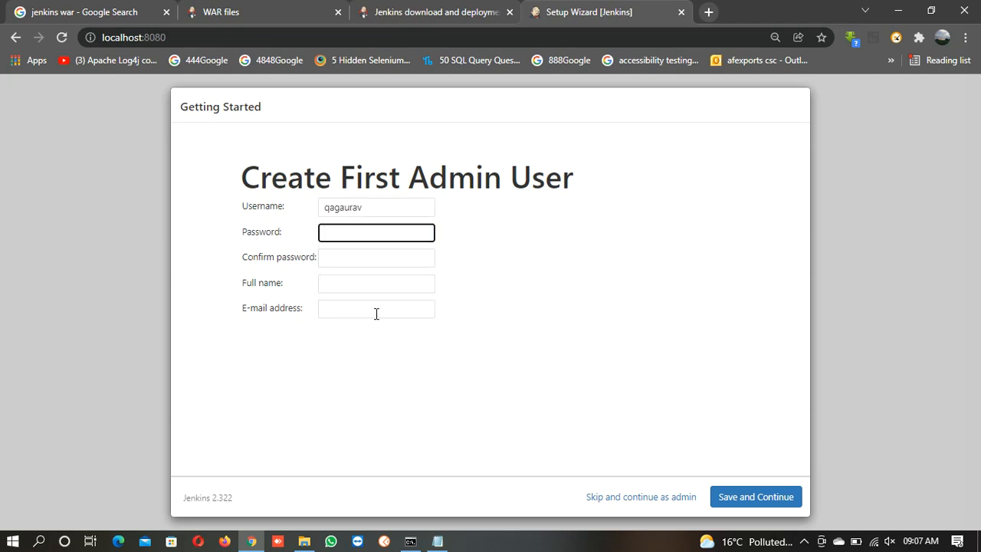
text(adm)
key(BackSpace)
key(BackSpace)
key(BackSpace)
text(••••)
key(Left)
key(Left)
text(••••••)
key(Tab)
text(••••••••)
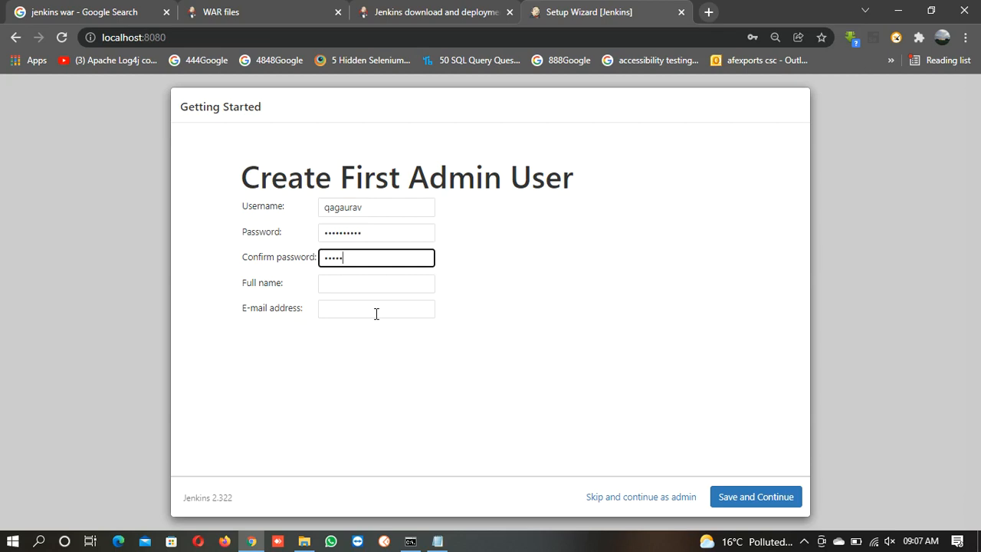
text(•)
- Fill in the admin user's full name and e-mail address, using the saved suggestion for the e-mail
key(Tab)
text(Gaurav)
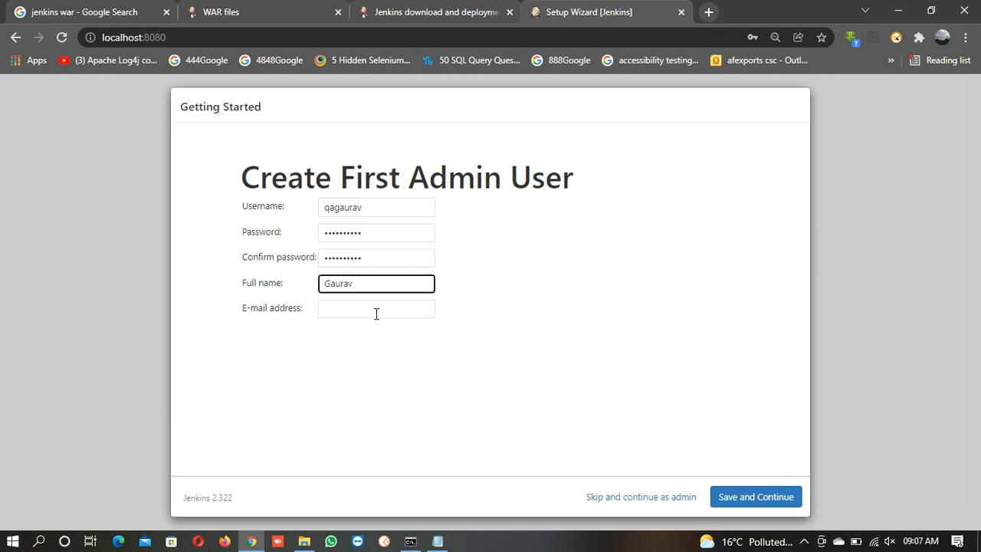
text( Yadav)
key(Tab)
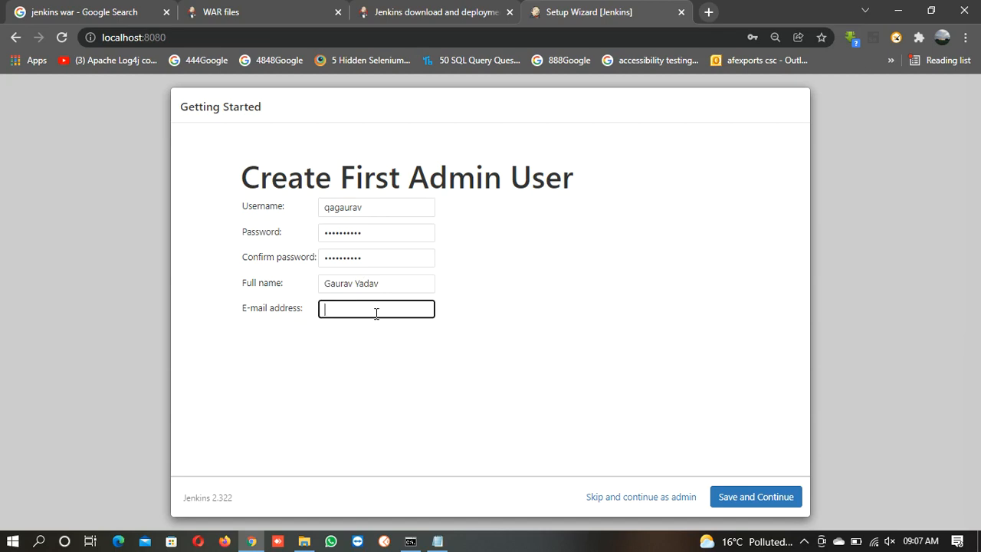
text(mr)
key(Down)
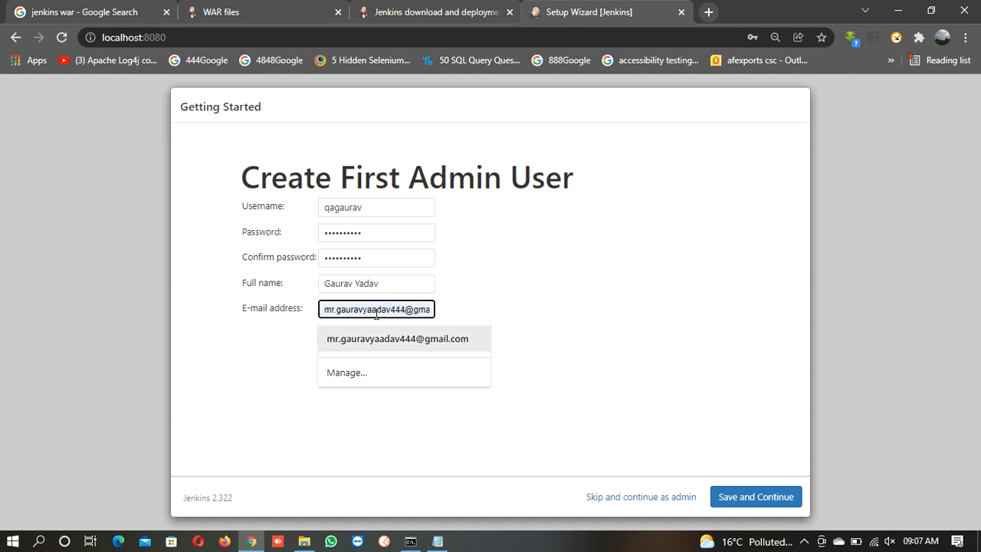
key(Return)
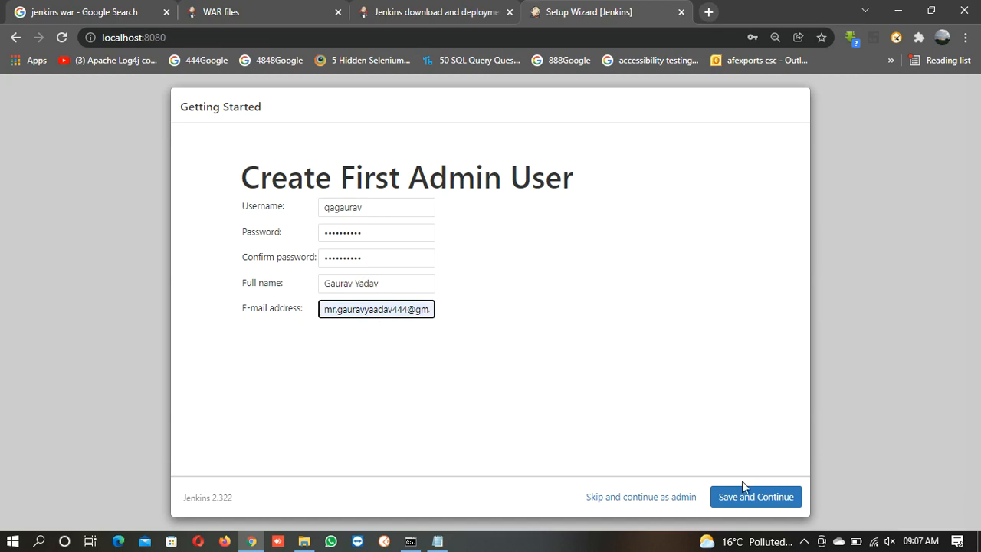
- Save the first admin user's details and minimize the open windows to reach the desktop
click(750, 503)
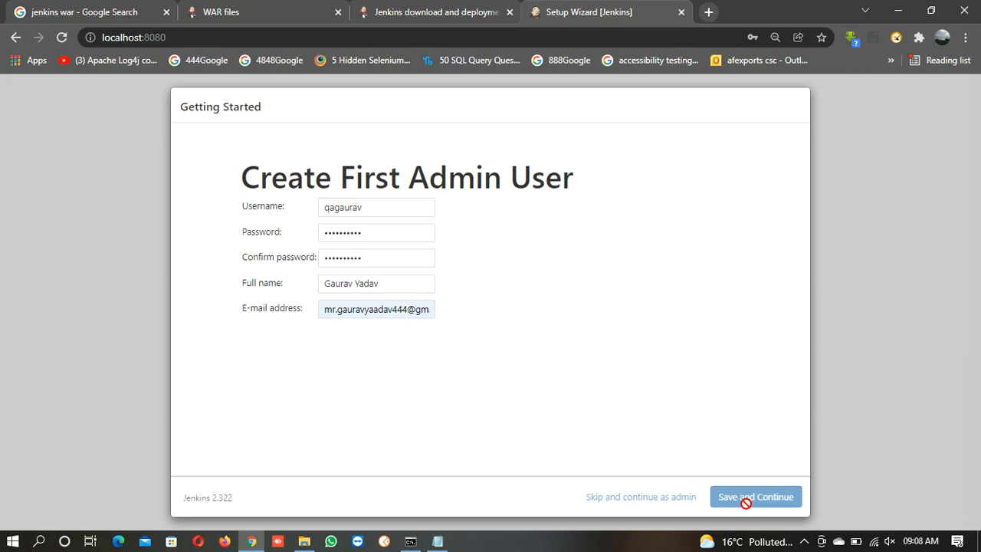
click(898, 12)
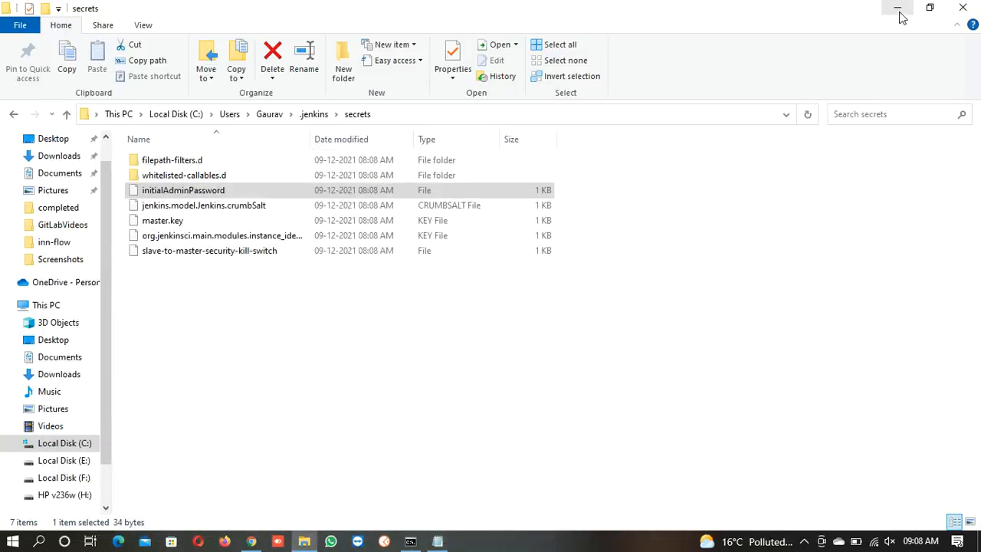
click(898, 14)
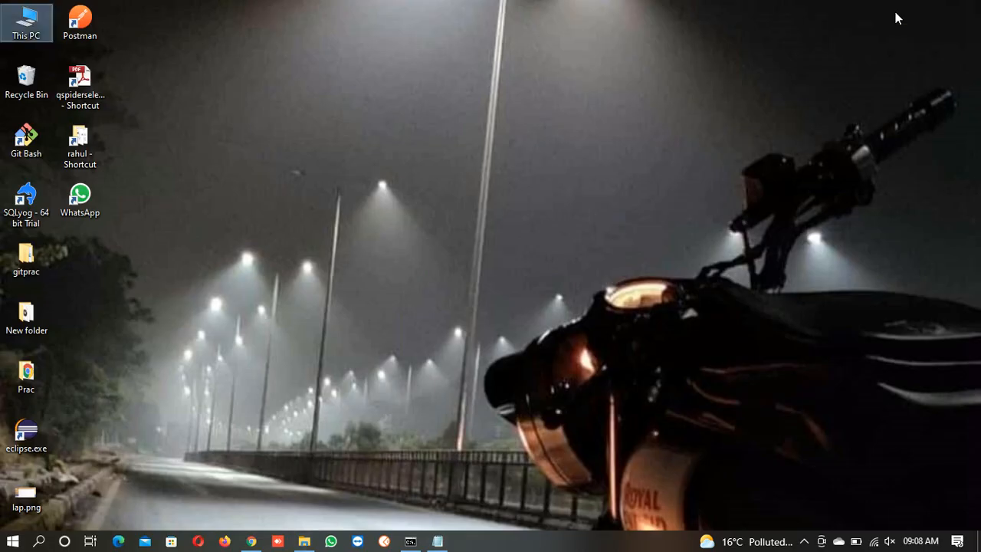
- Create a new text document on the desktop
right_click(611, 257)
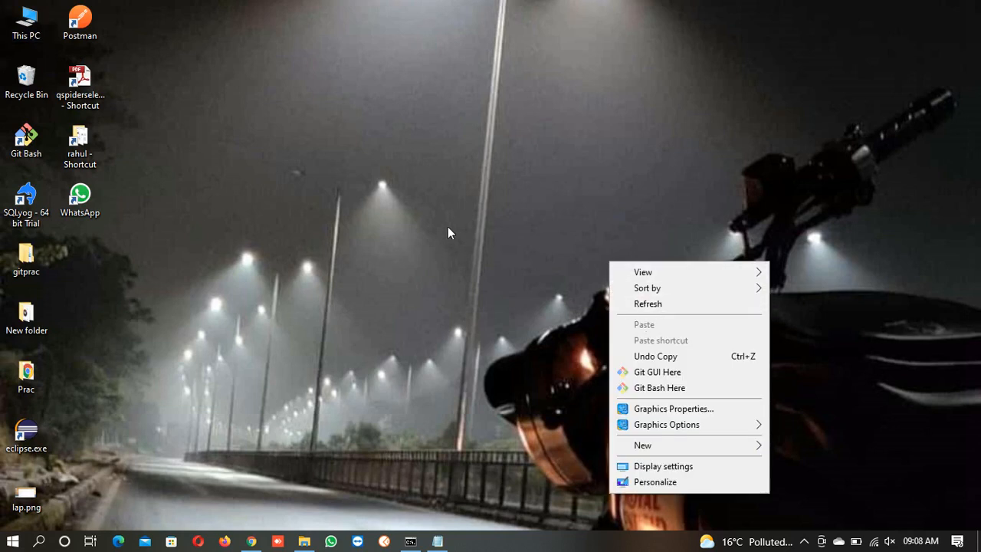
mouse_move(707, 444)
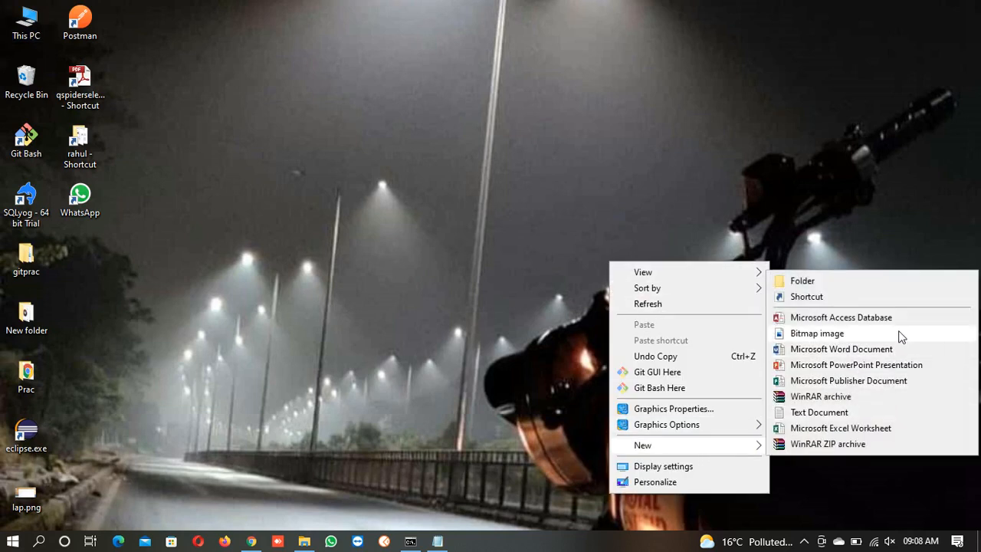
click(874, 415)
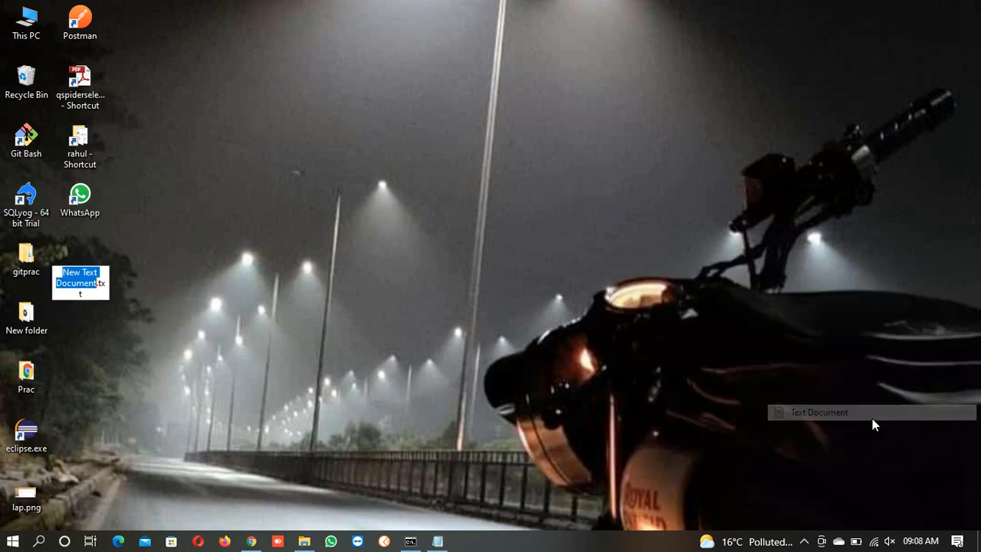
- Rename the new text document as jek.bat and accept the file extension change
double_click(86, 292)
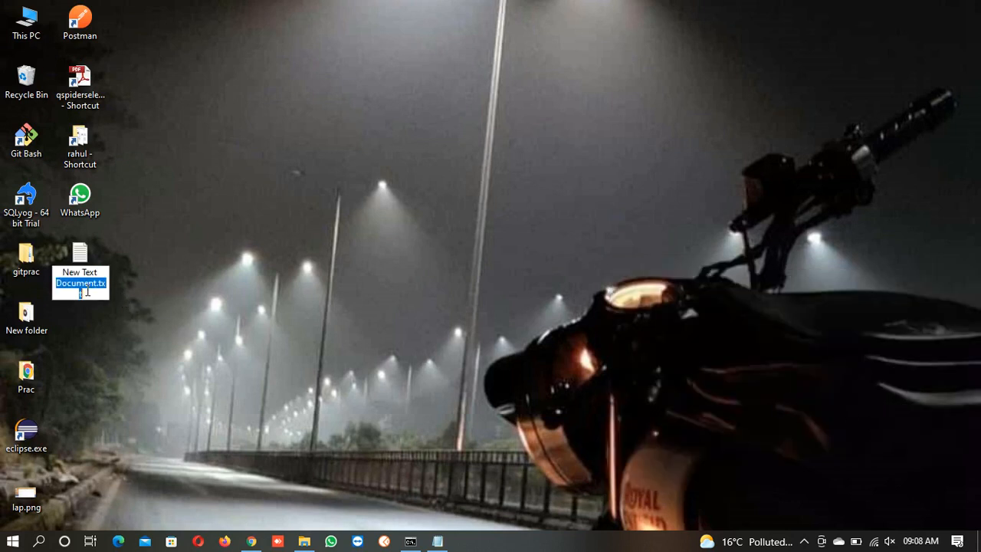
key(BackSpace)
key(BackSpace)
key(BackSpace)
key(BackSpace)
key(BackSpace)
key(BackSpace)
key(BackSpace)
key(BackSpace)
key(BackSpace)
key(BackSpace)
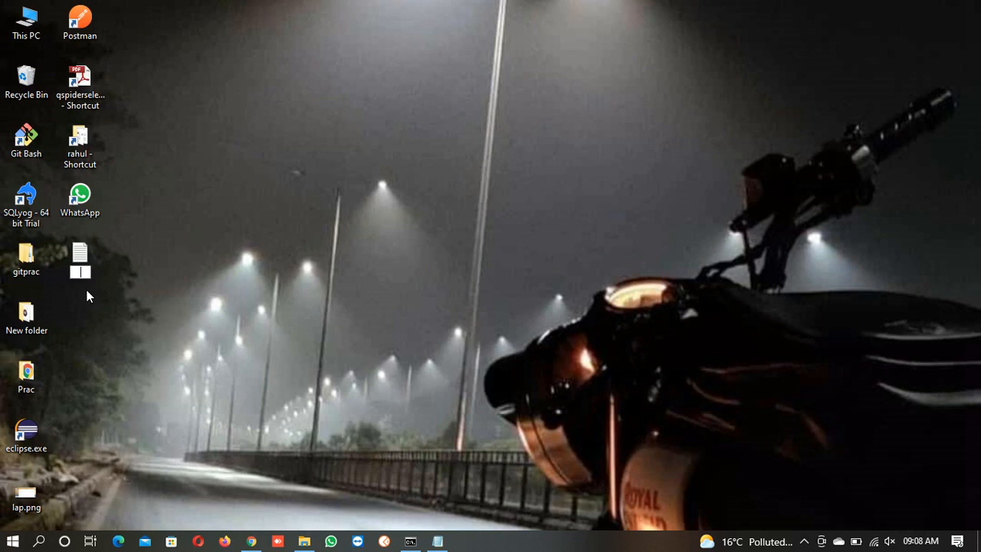
text(git)
text(kin)
text(.)
key(BackSpace)
key(BackSpace)
key(BackSpace)
text(l)
text(.b)
text(at)
key(Return)
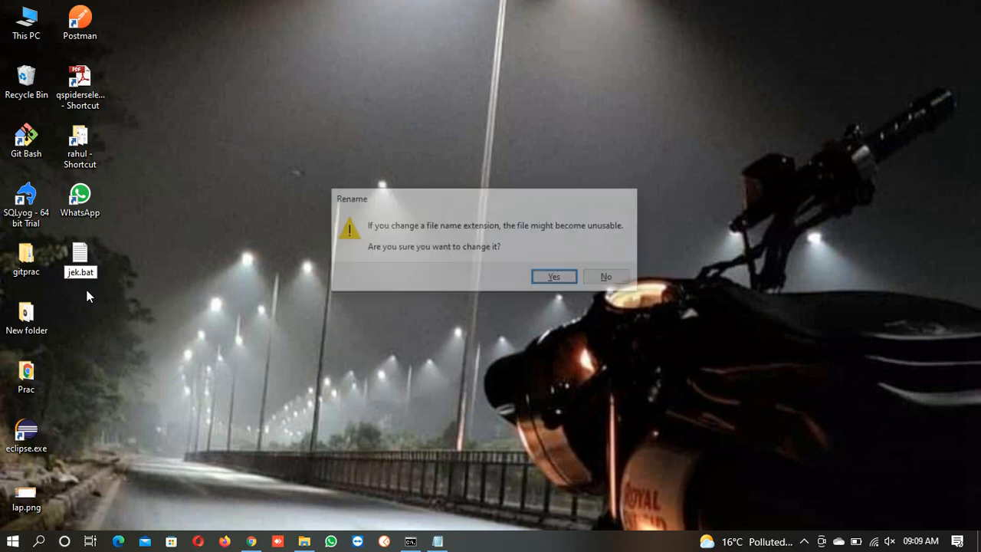
key(Return)
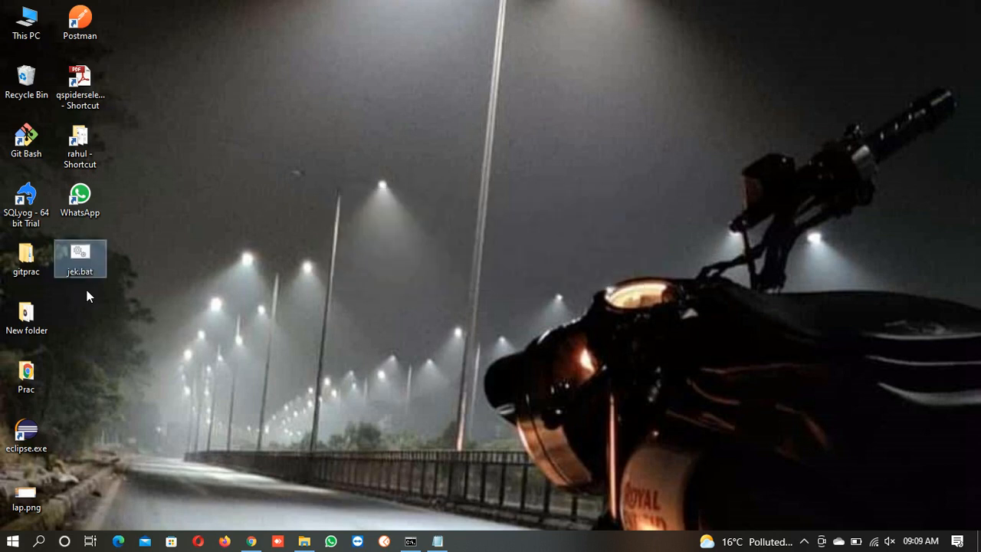
- Open jek.bat for editing and copy the command java -jar H:\SoftWare\war\jenkins.war from the start of the Command Prompt output
right_click(76, 256)
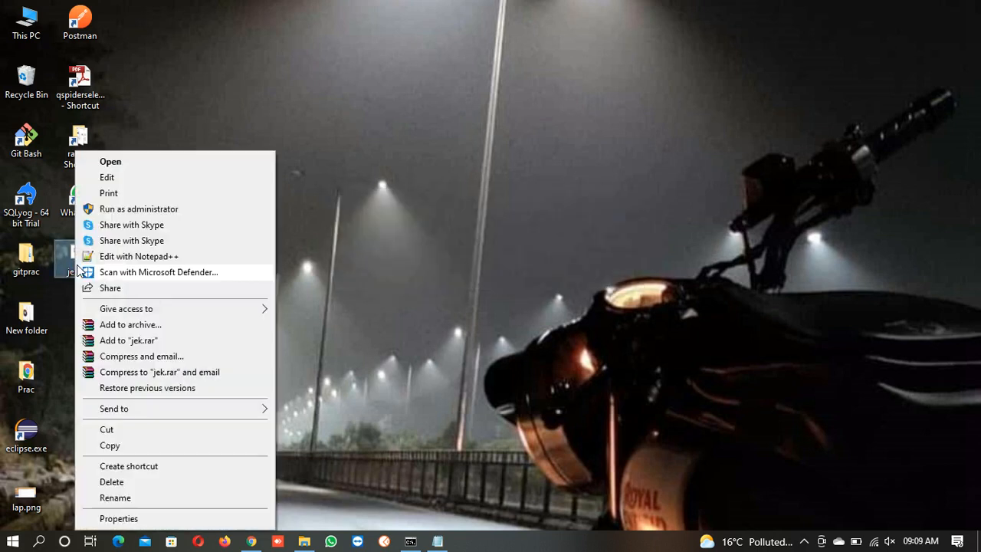
click(148, 177)
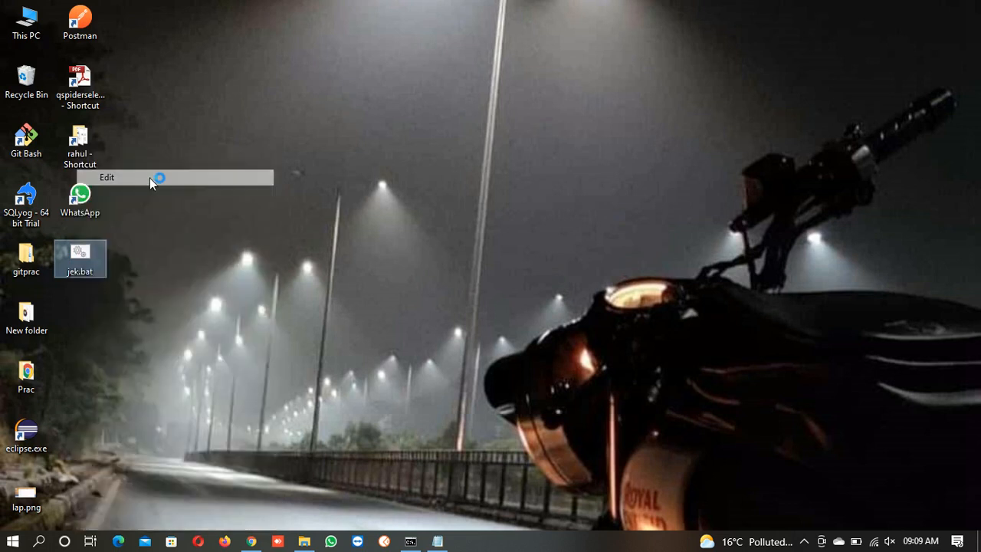
key(alt+Tab)
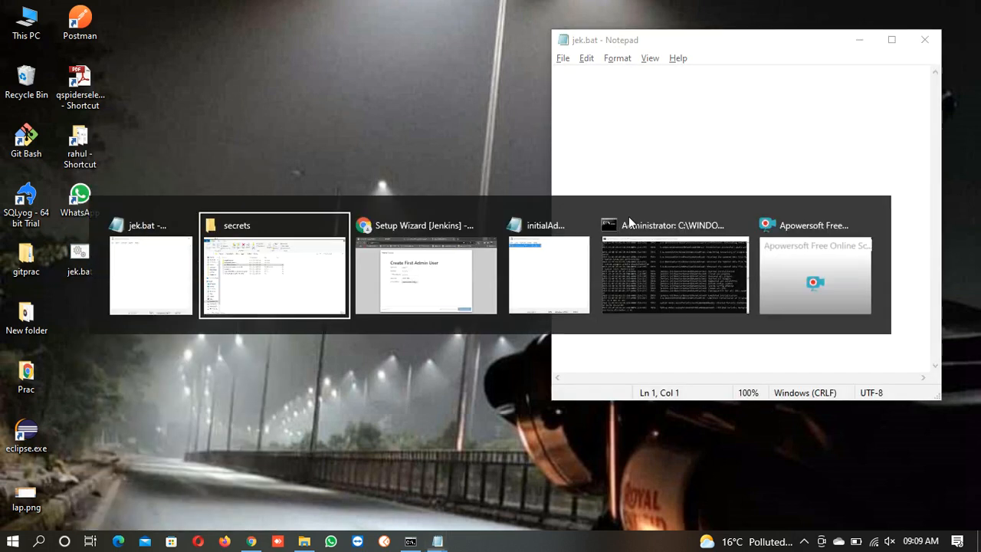
key(alt+Tab)
key(alt+Tab)
key(alt+Tab)
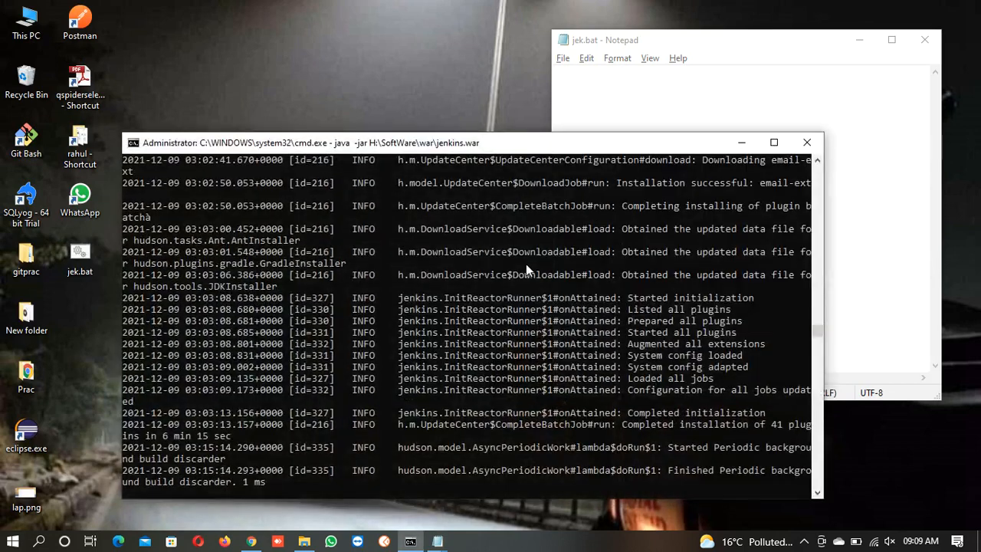
scroll(526, 264, up, 20)
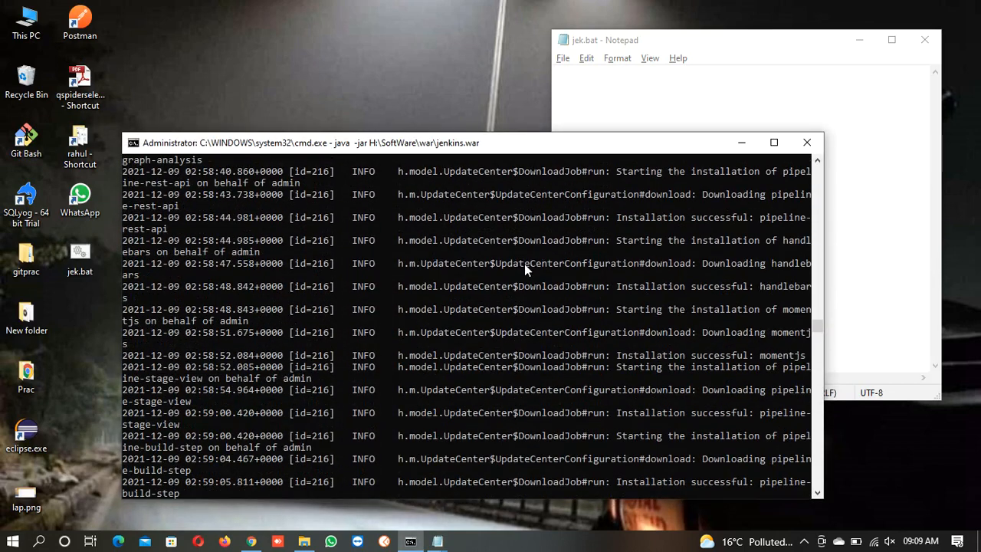
scroll(523, 263, up, 20)
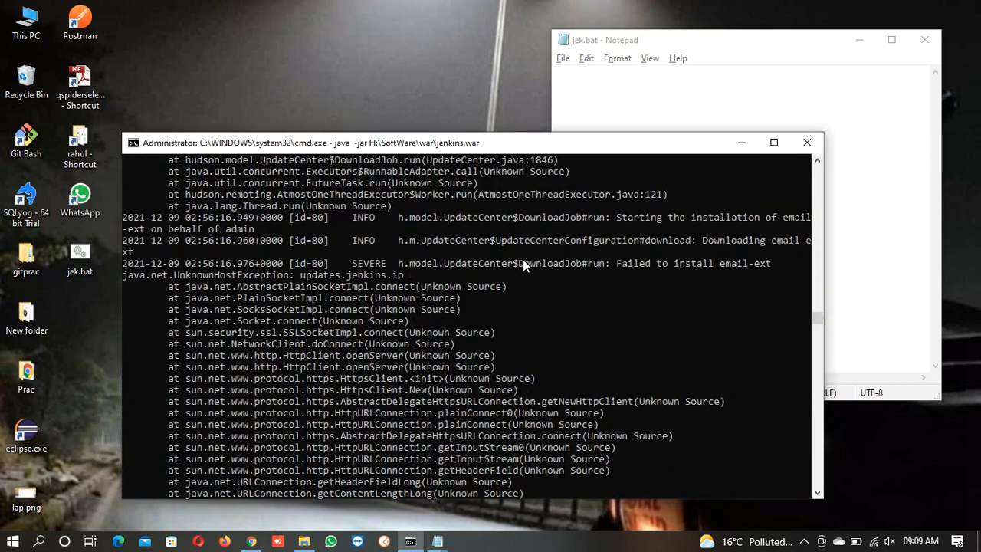
scroll(522, 262, up, 20)
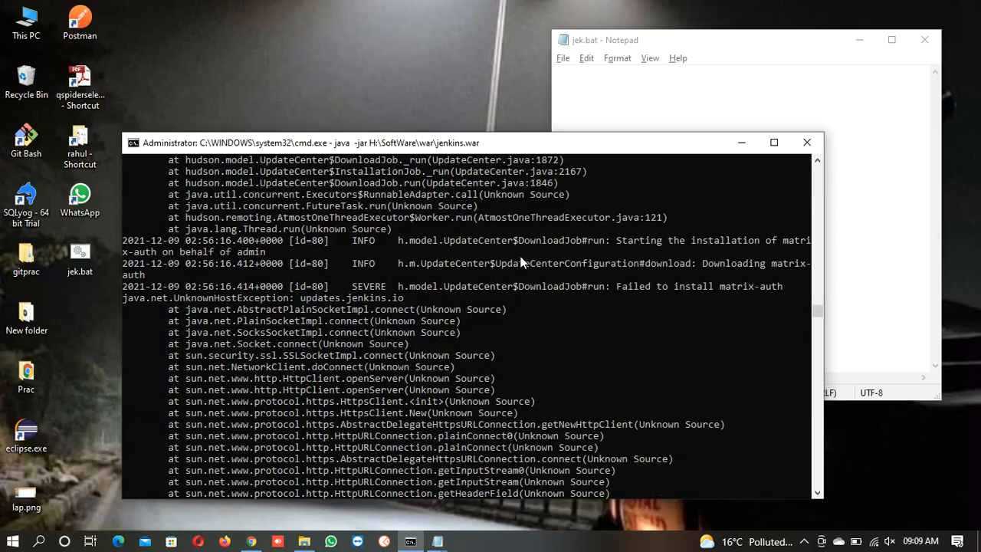
scroll(520, 259, up, 20)
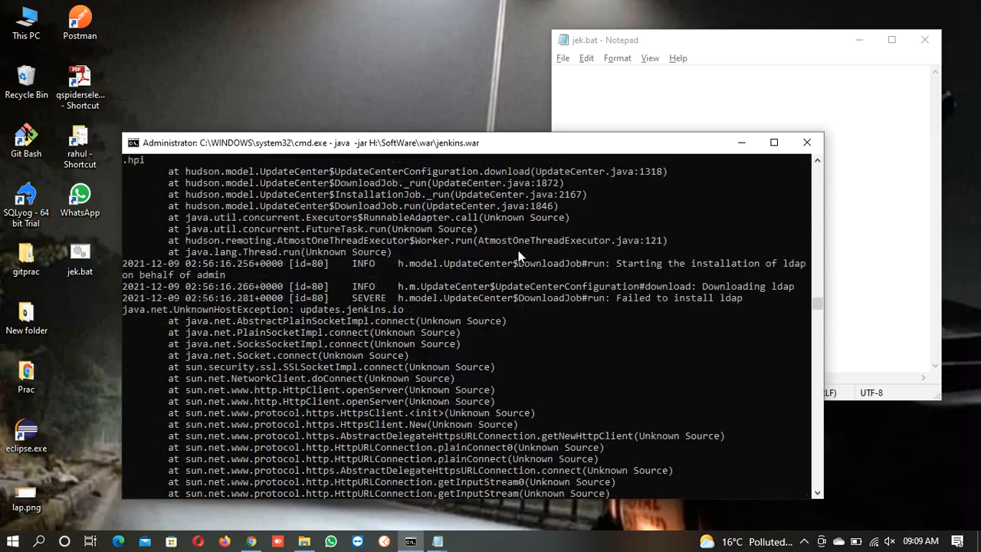
scroll(516, 247, up, 20)
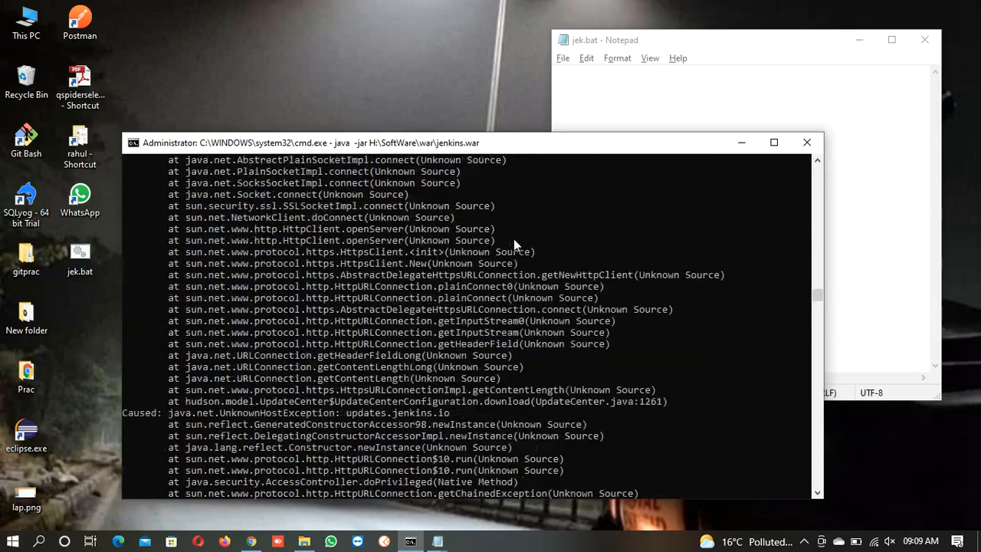
scroll(511, 240, up, 10)
scroll(817, 285, up, 3)
drag(817, 284, 809, 165)
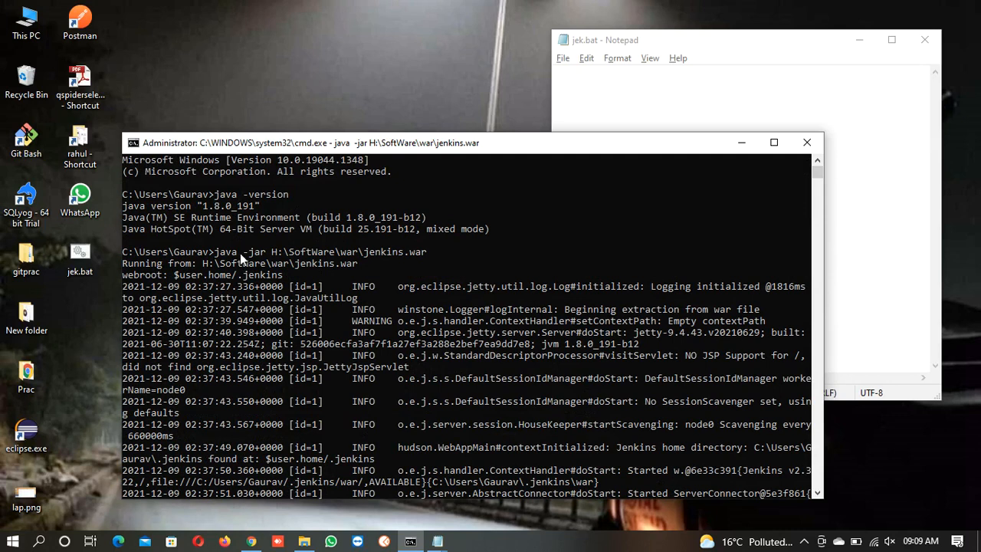
drag(216, 252, 387, 253)
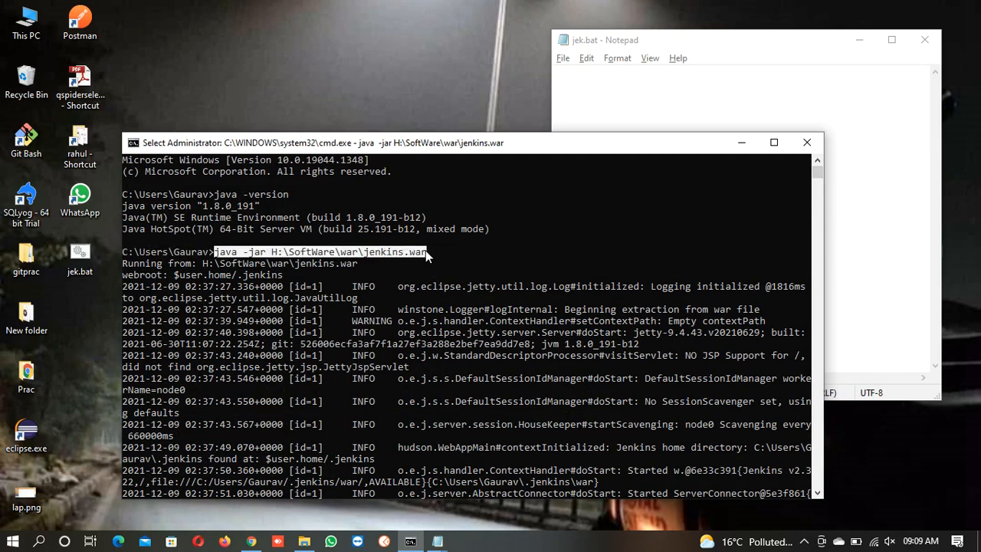
key(ctrl+c)
- Paste the copied Jenkins launch command into jek.bat, then save and close the file
click(732, 103)
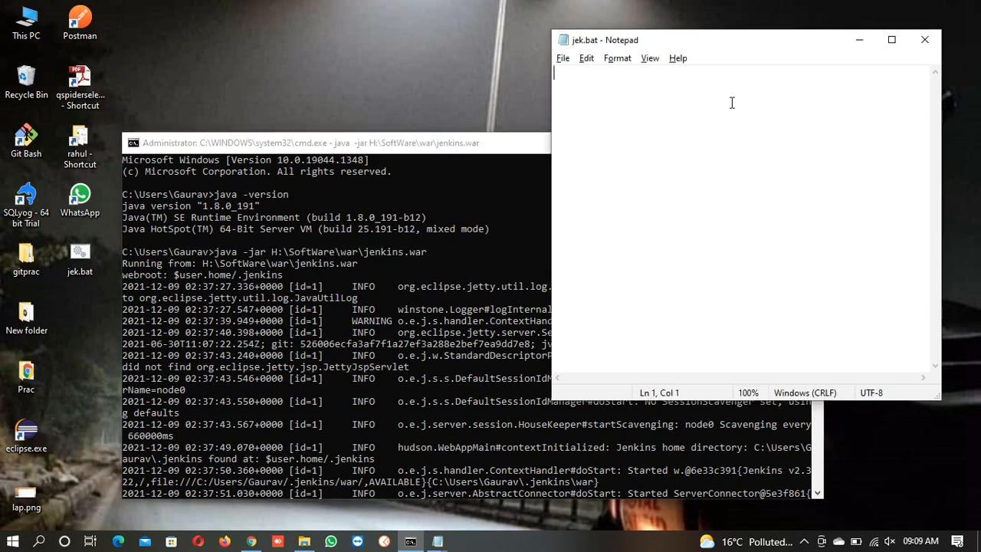
right_click(732, 103)
click(771, 167)
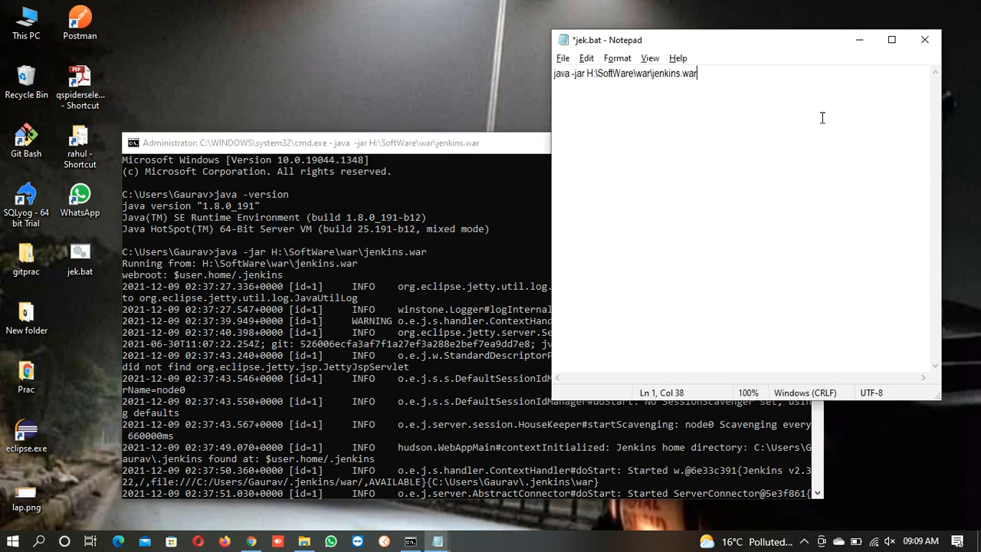
key(ctrl+s)
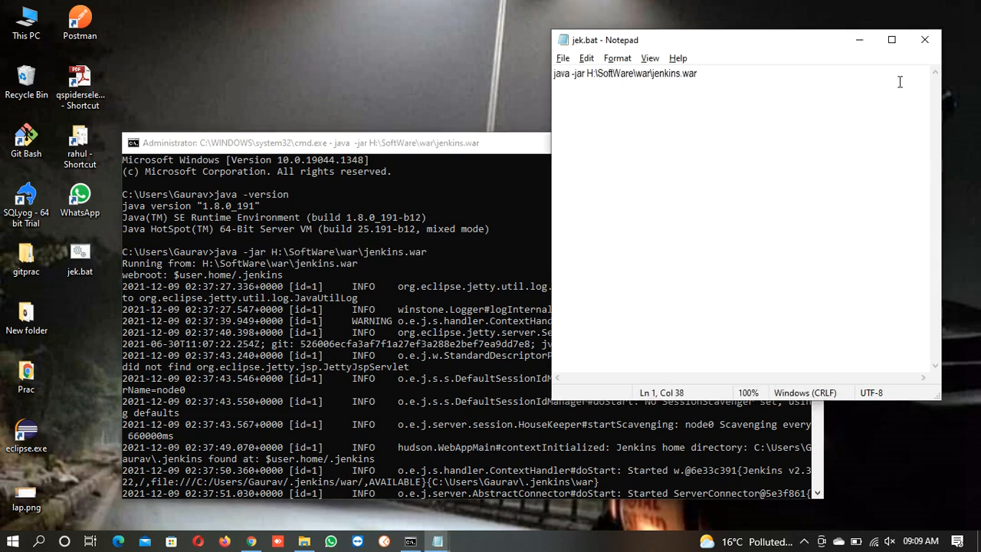
click(930, 45)
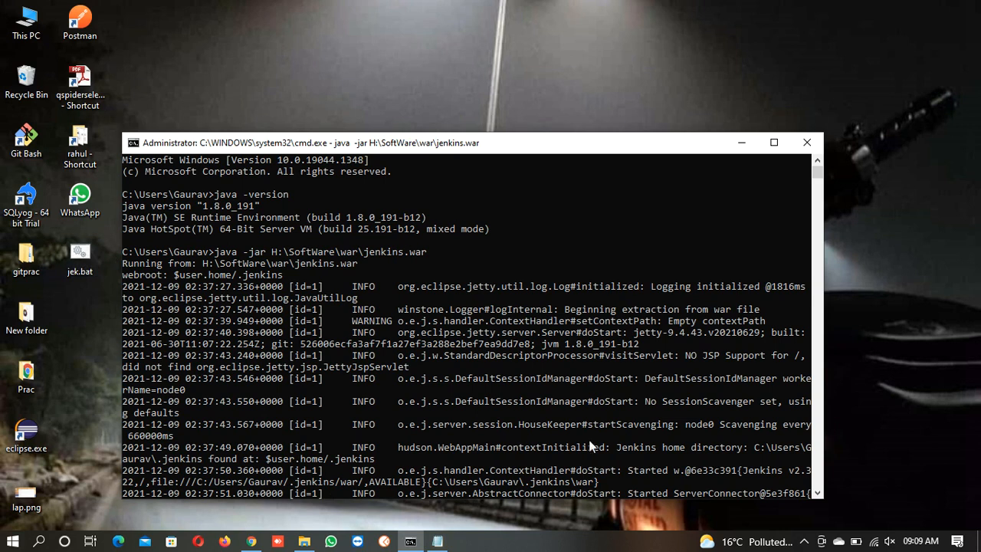
- Switch back to the Jenkins setup wizard in Chrome
click(253, 543)
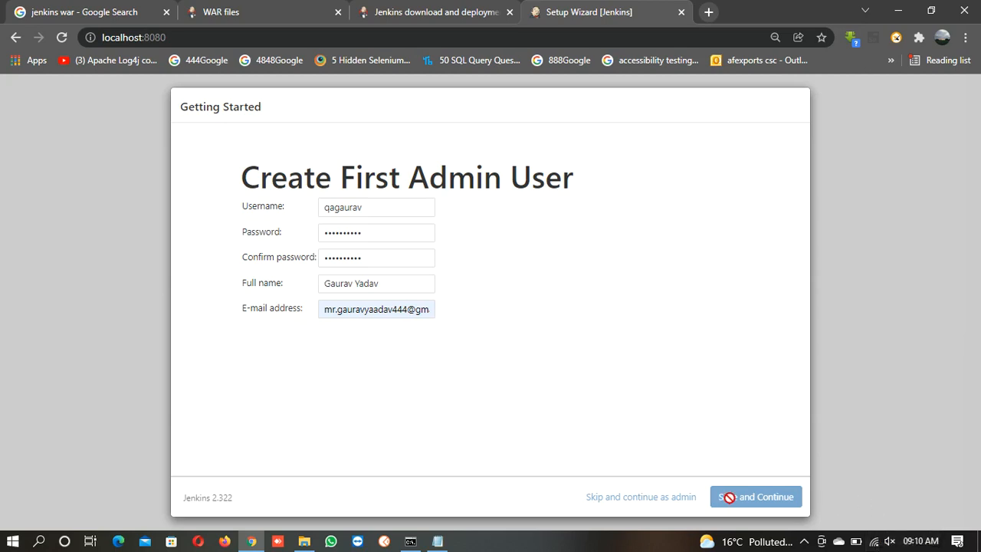
click(803, 545)
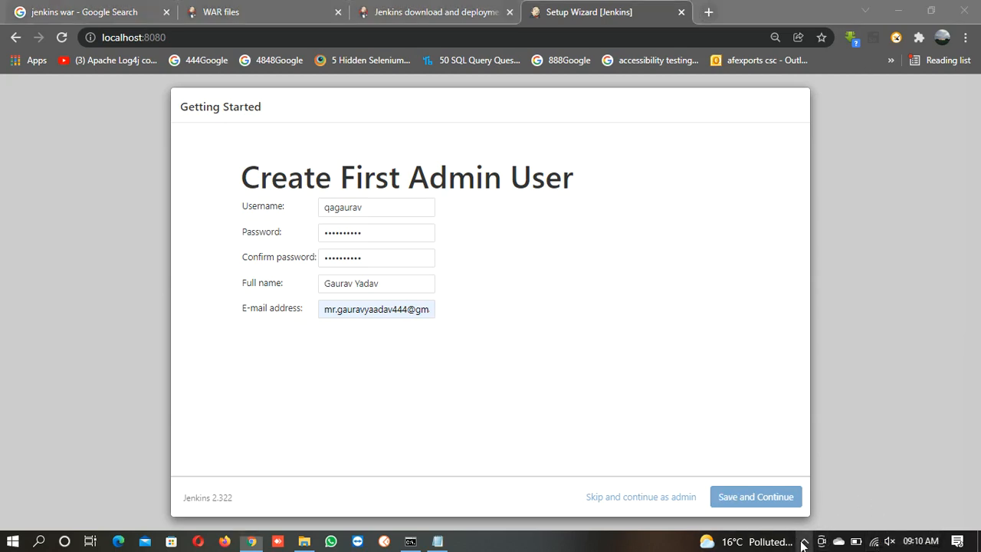
right_click(798, 457)
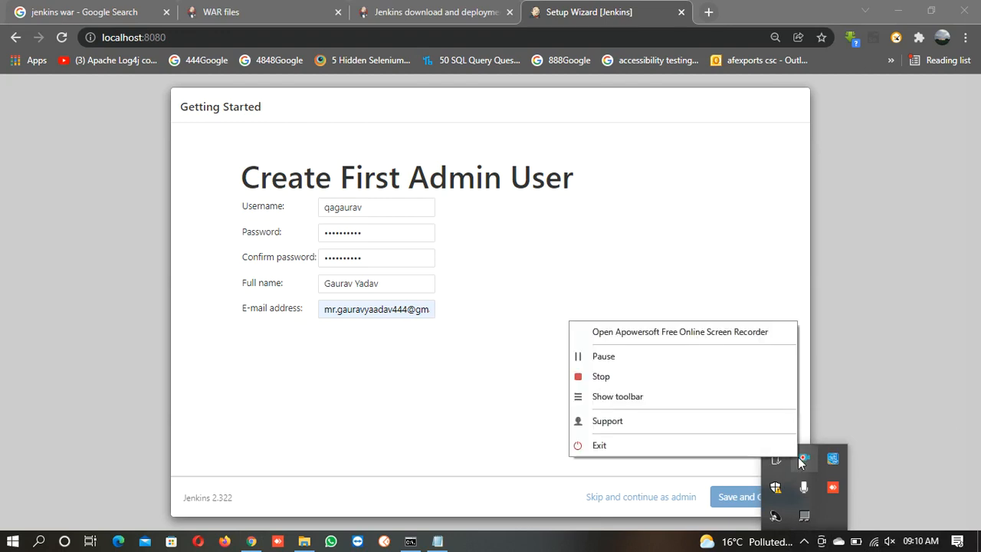
click(717, 357)
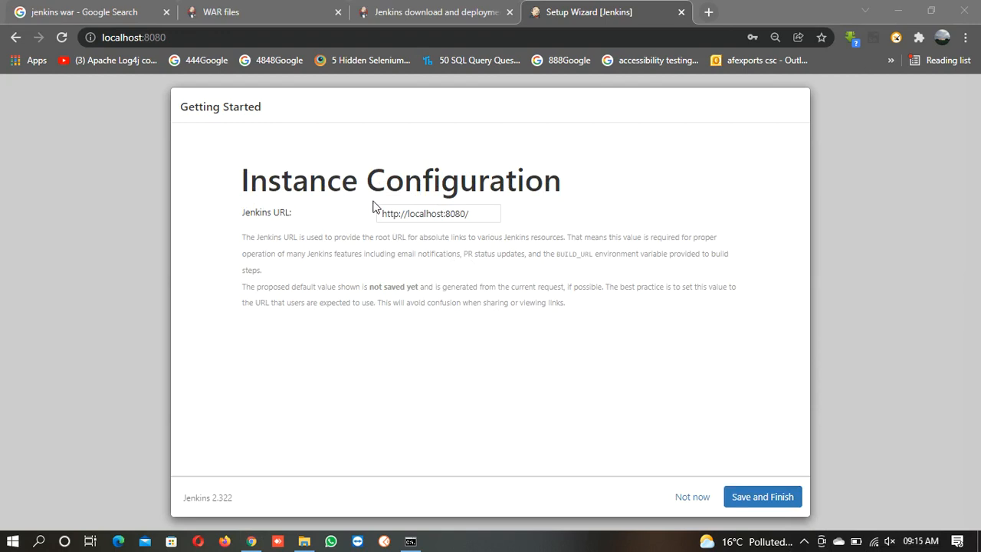
click(473, 217)
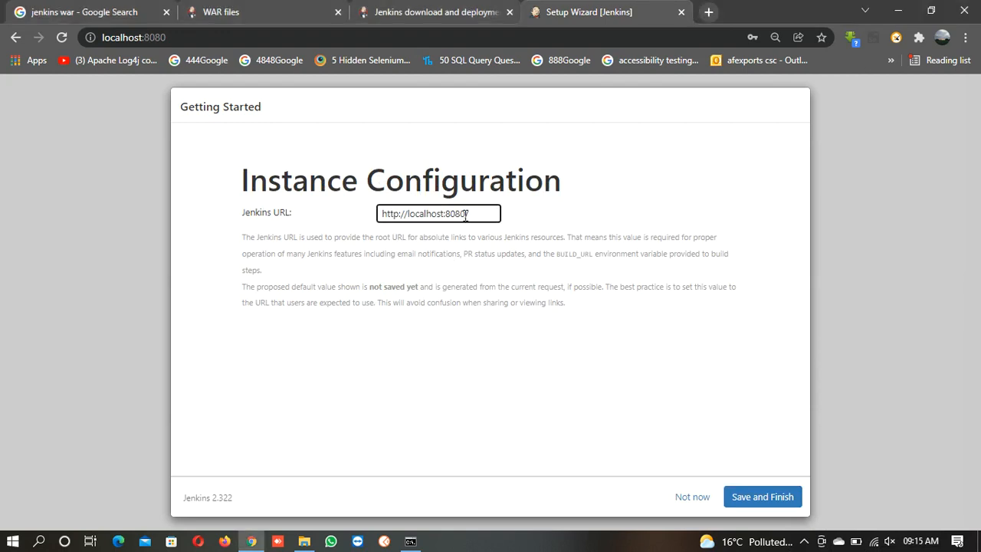
drag(476, 214, 376, 222)
click(464, 214)
click(752, 500)
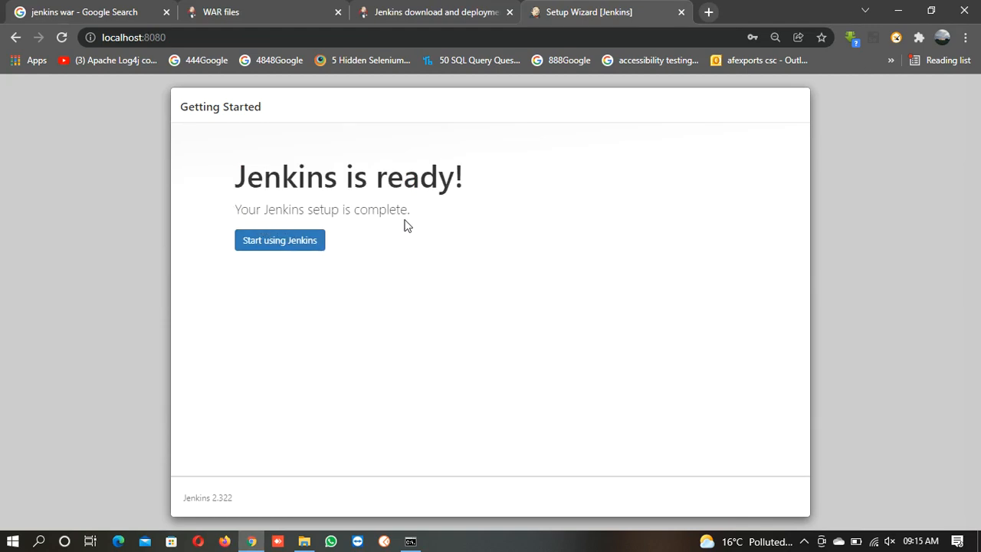
click(278, 247)
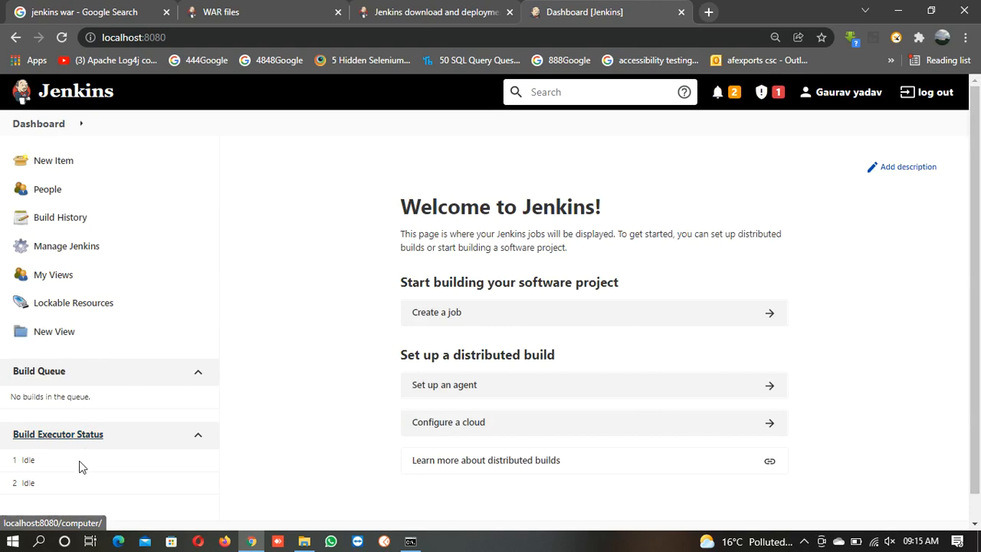
scroll(80, 460, down, 1)
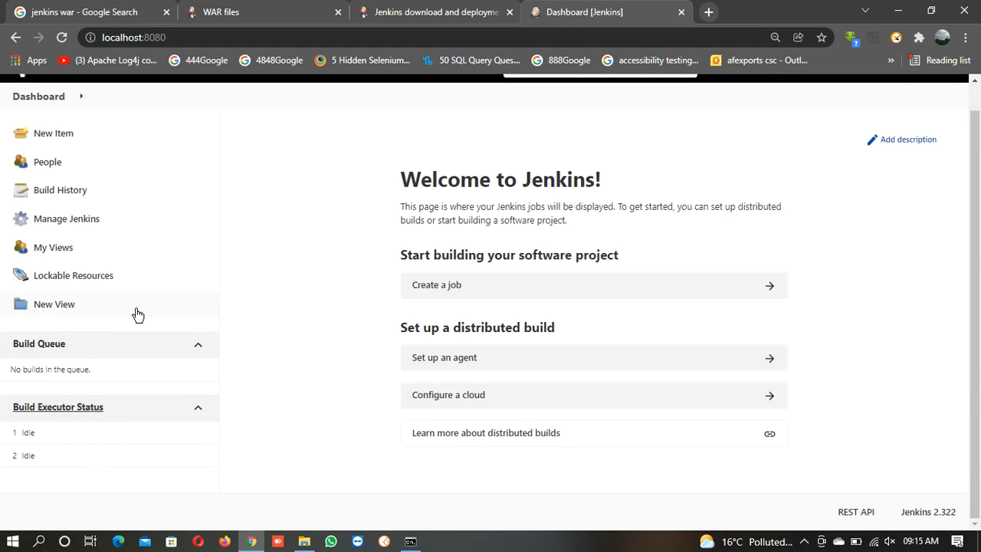
scroll(140, 313, up, 1)
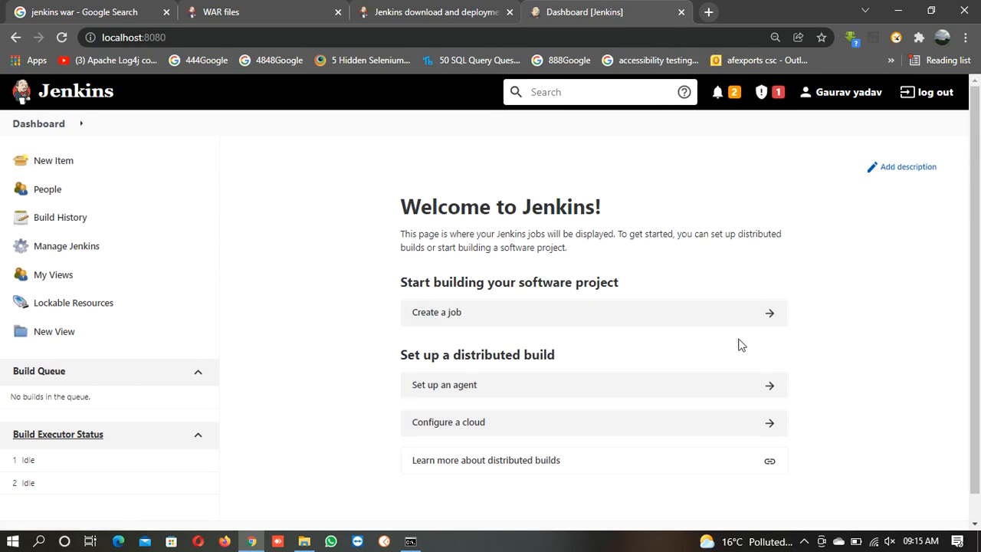
click(804, 541)
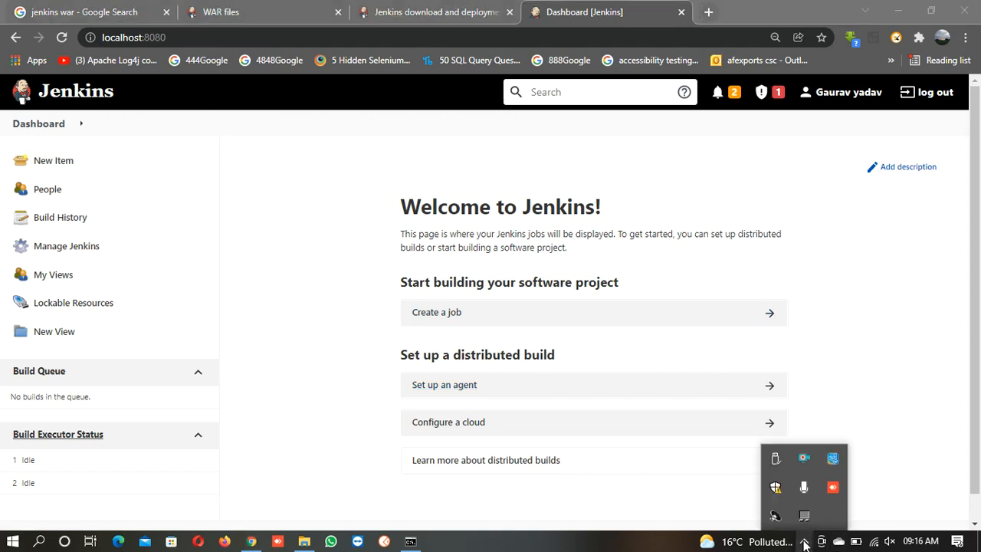